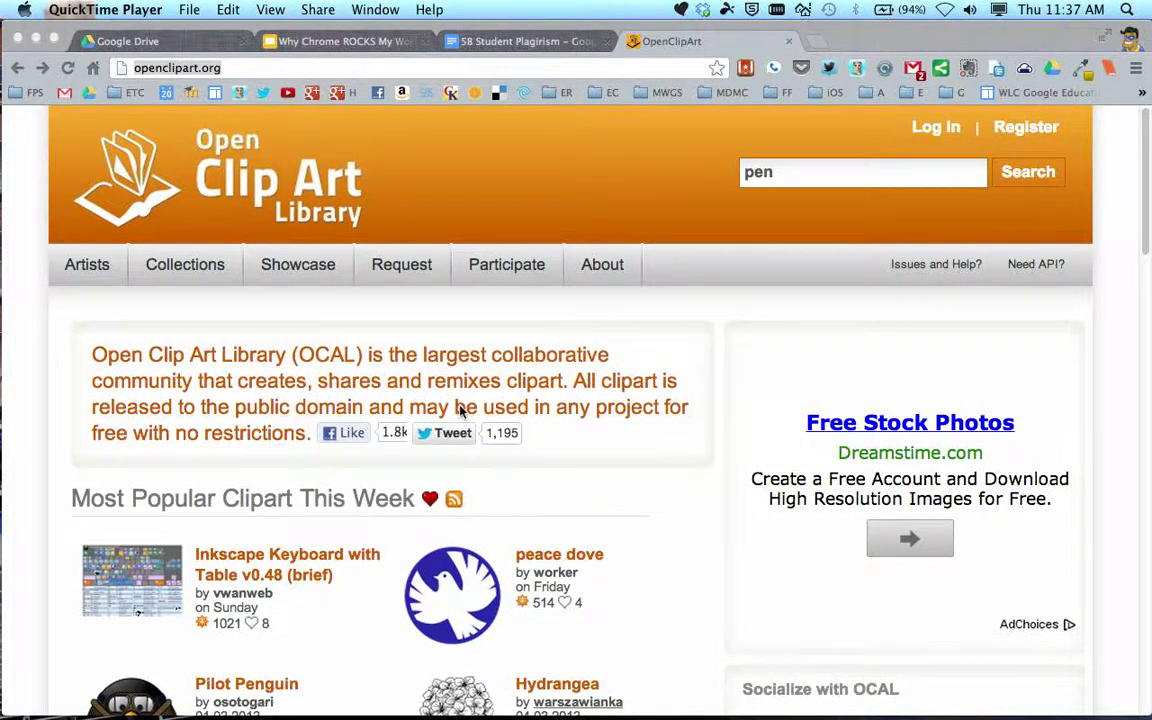
Bring the browser forward and scroll through the pen clip art search results
left_click(504, 310)
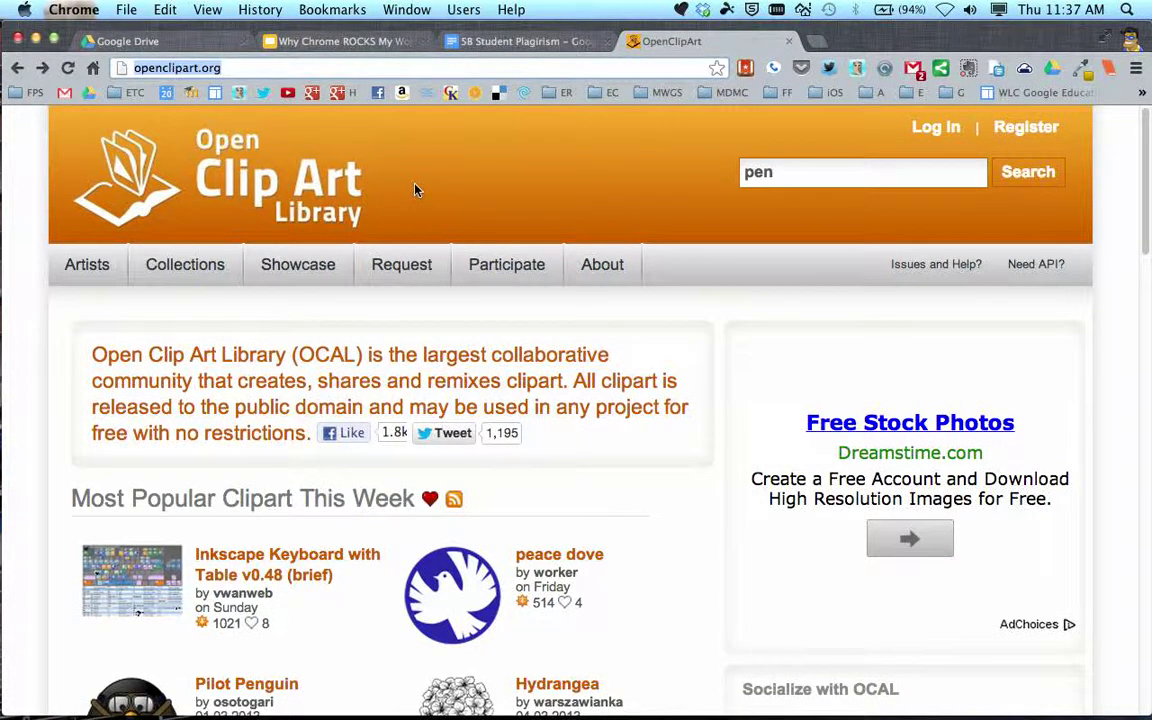
scroll(620, 528, "down", 5)
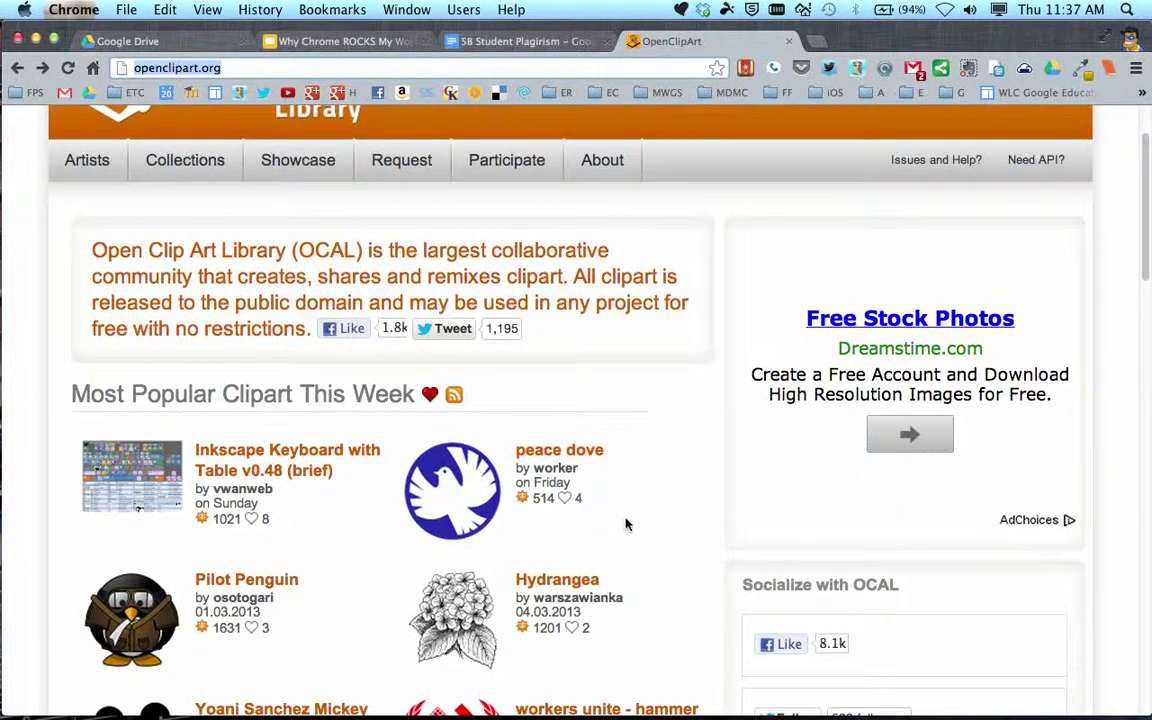
scroll(625, 524, "down", 1)
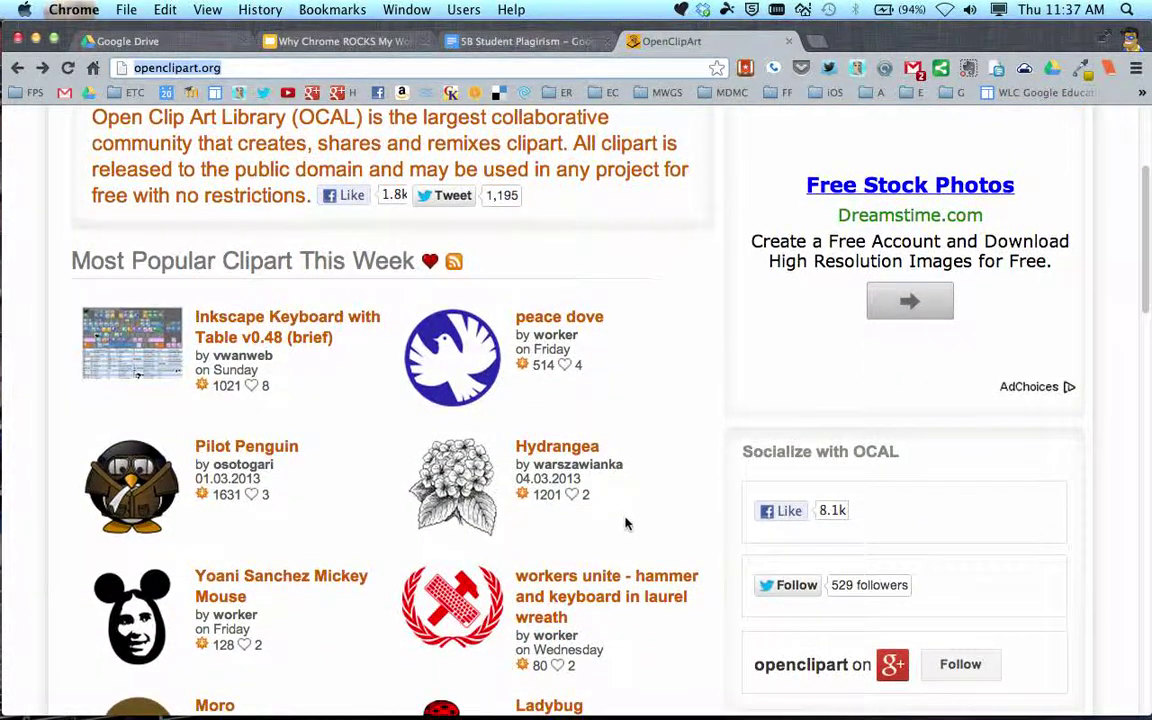
scroll(372, 424, "up", 5)
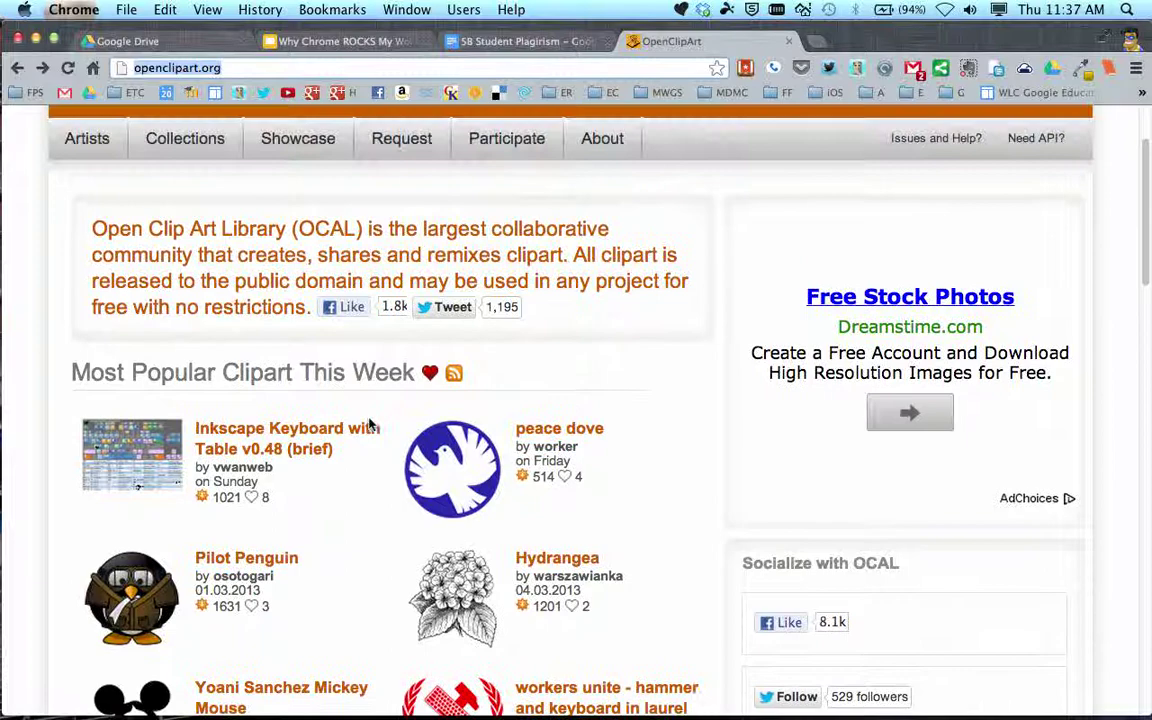
scroll(372, 424, "up", 1)
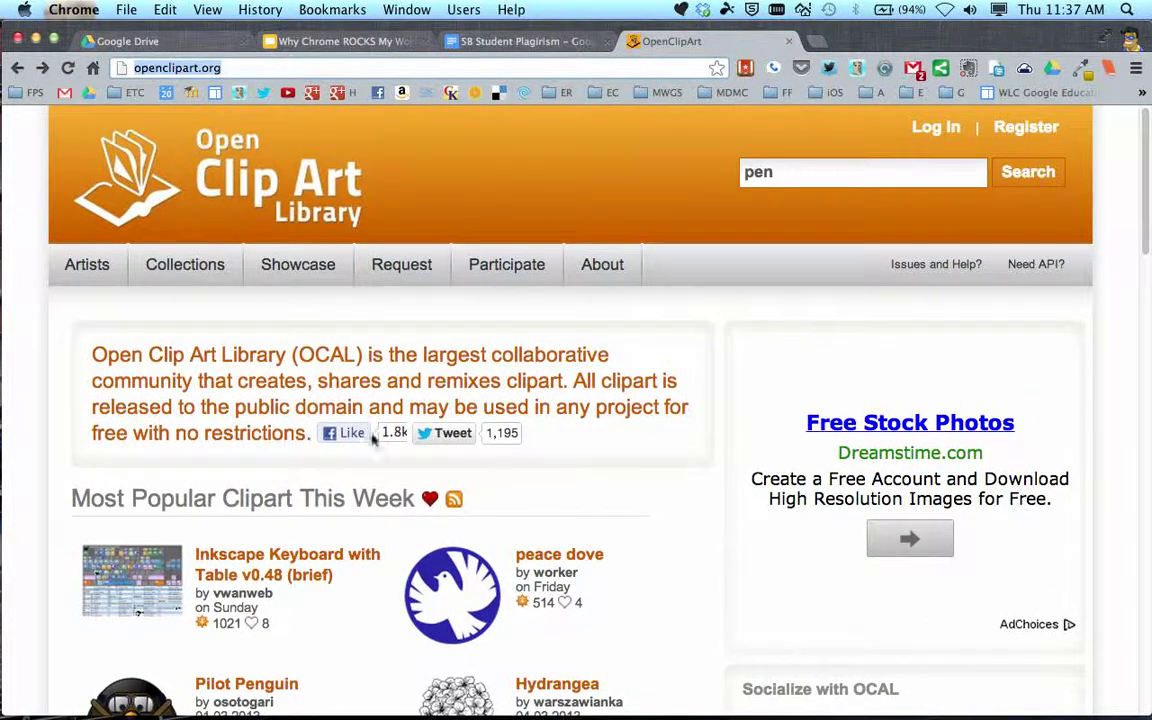
scroll(390, 548, "down", 6)
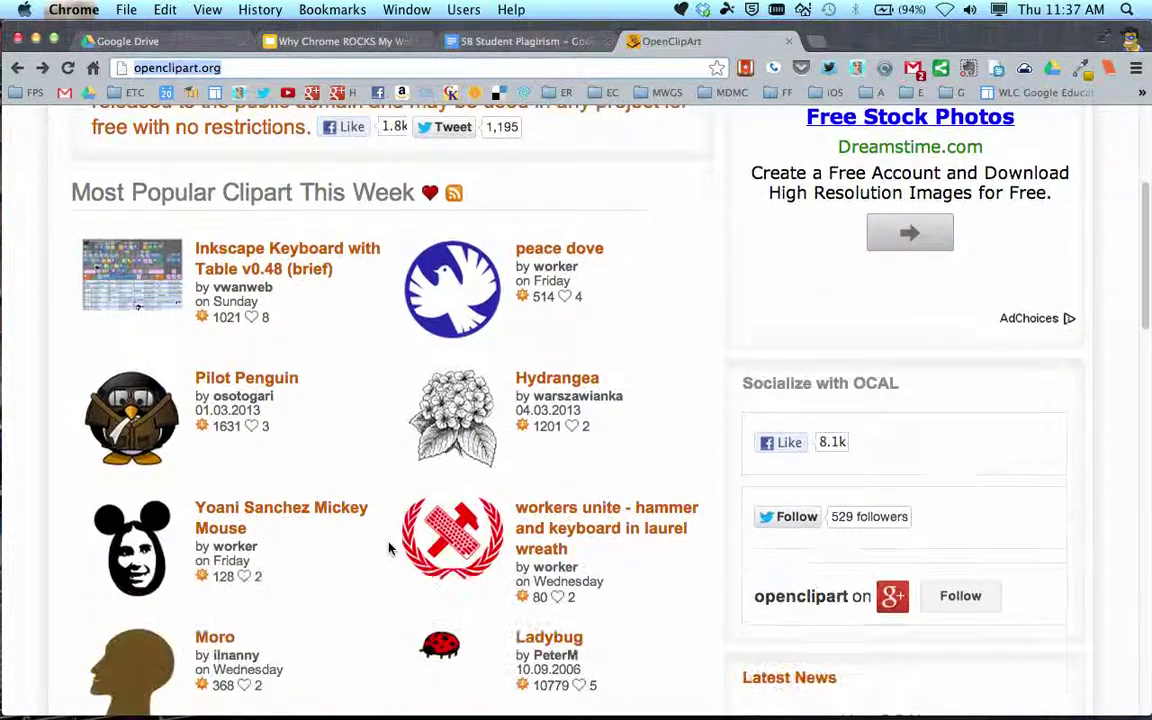
scroll(390, 548, "up", 2)
scroll(390, 548, "up", 5)
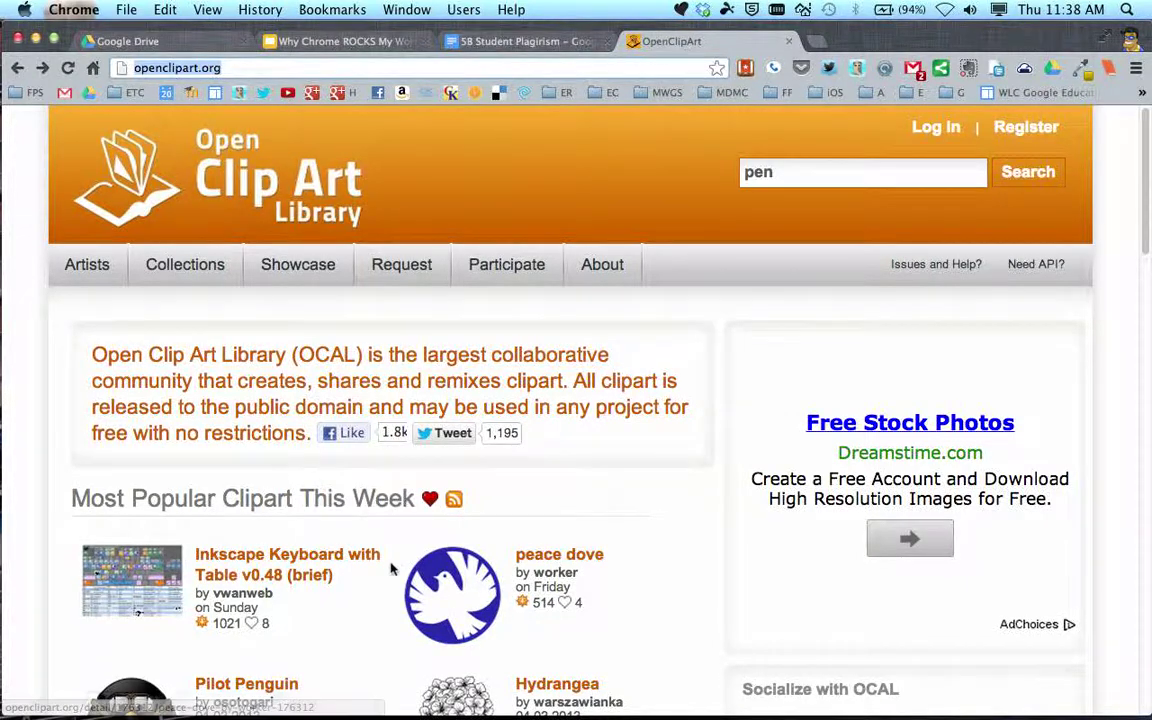
scroll(391, 566, "down", 6)
scroll(378, 595, "down", 20)
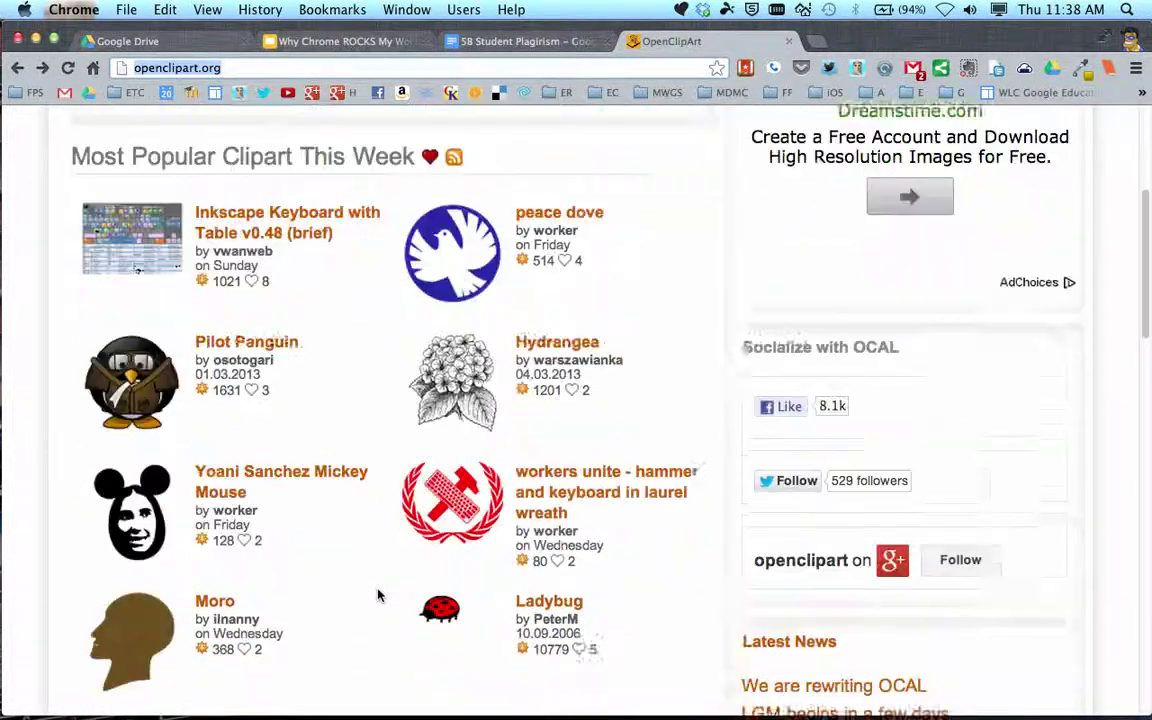
scroll(378, 596, "down", 4)
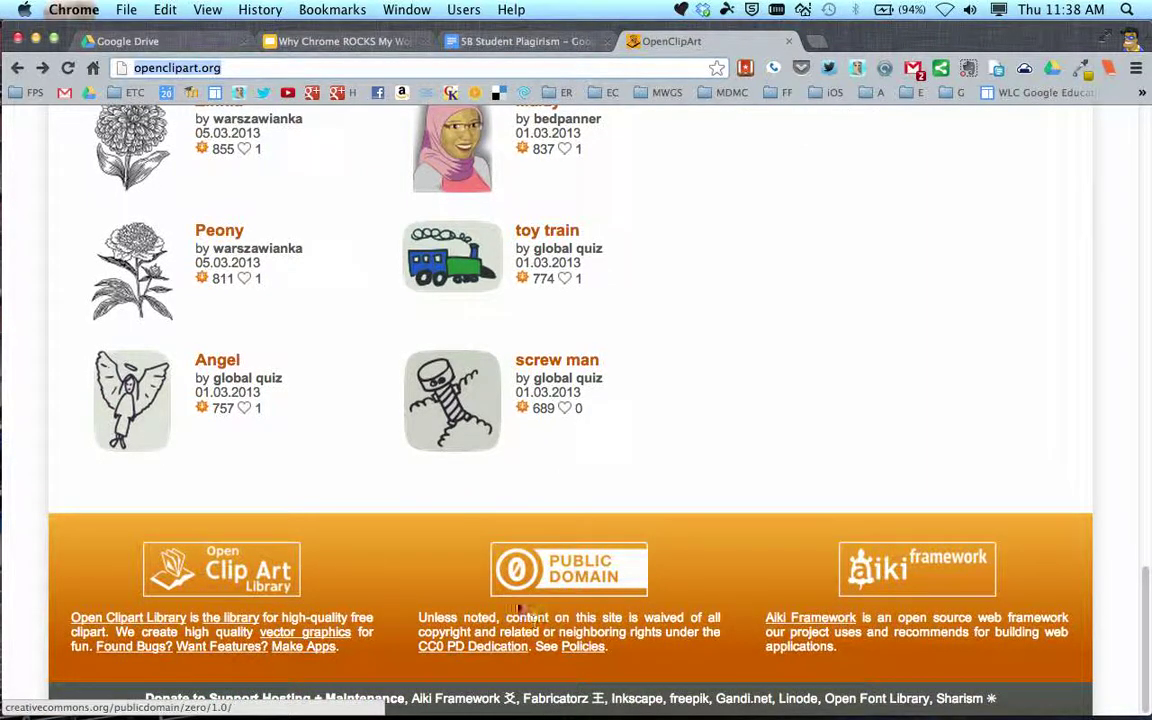
scroll(746, 560, "up", 10)
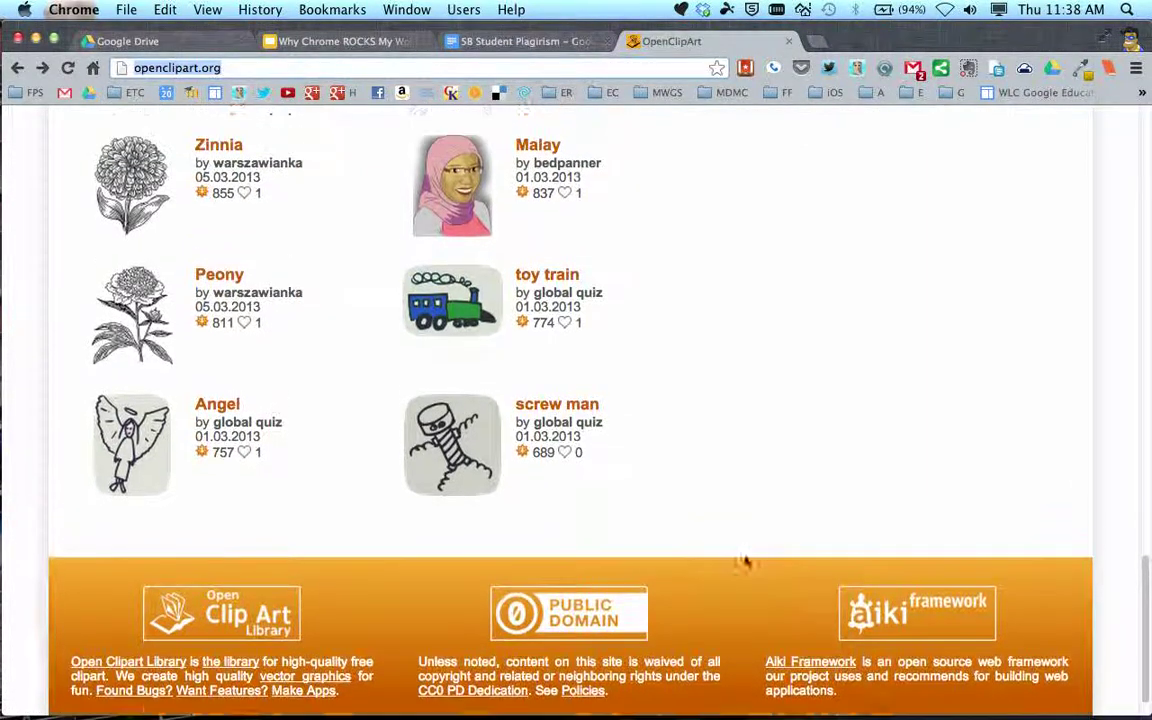
scroll(746, 560, "up", 20)
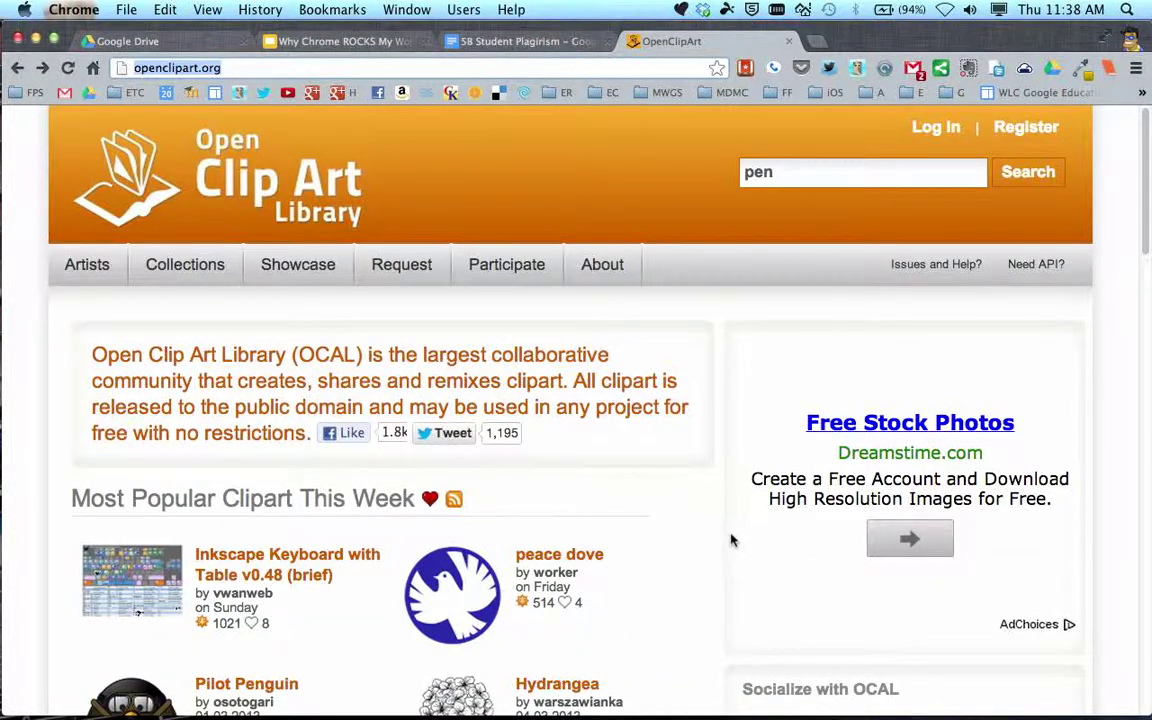
scroll(455, 537, "down", 4)
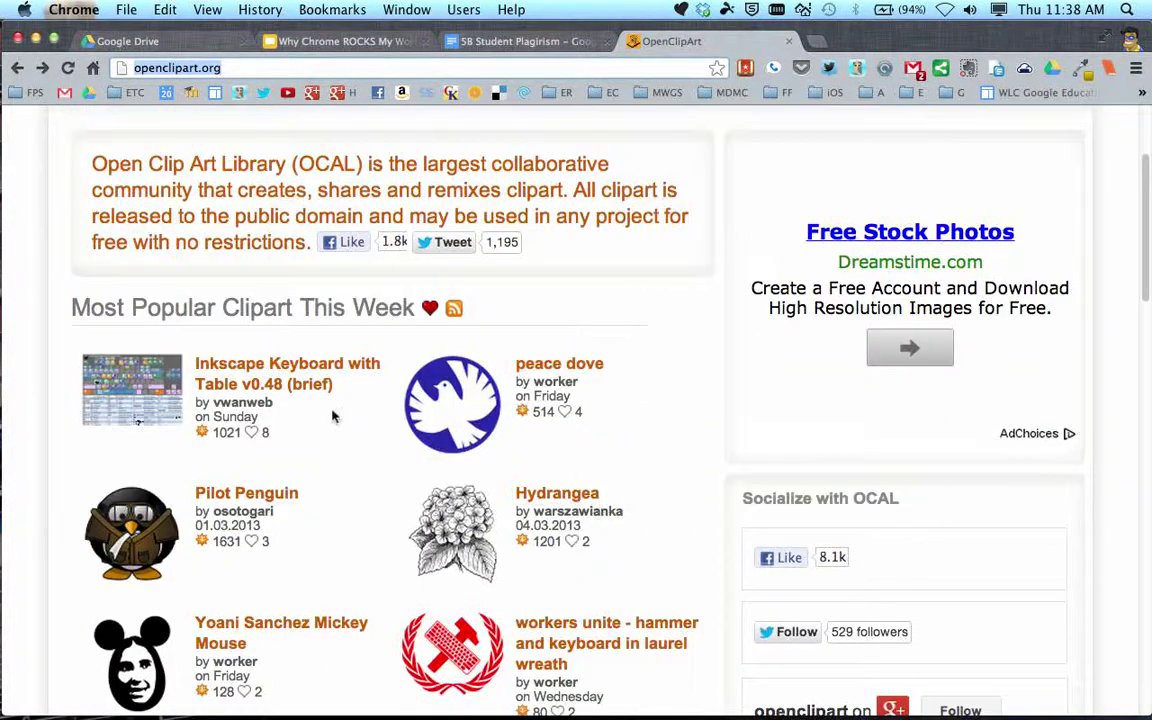
scroll(360, 424, "down", 13)
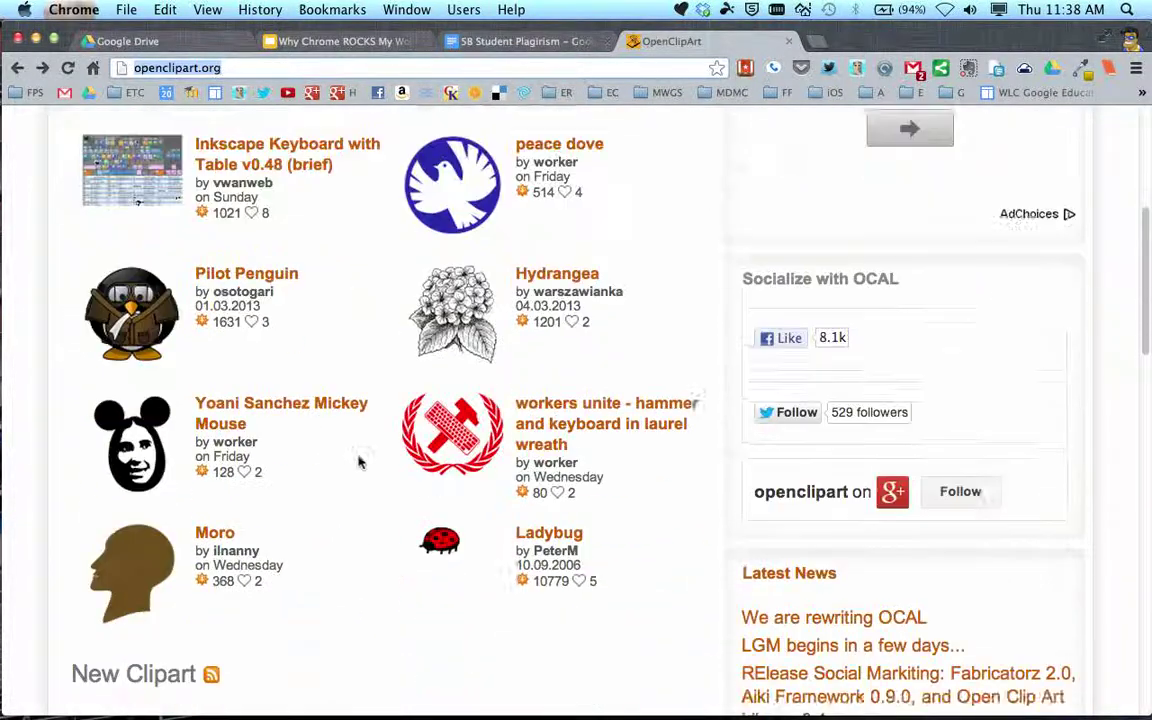
scroll(398, 496, "down", 12)
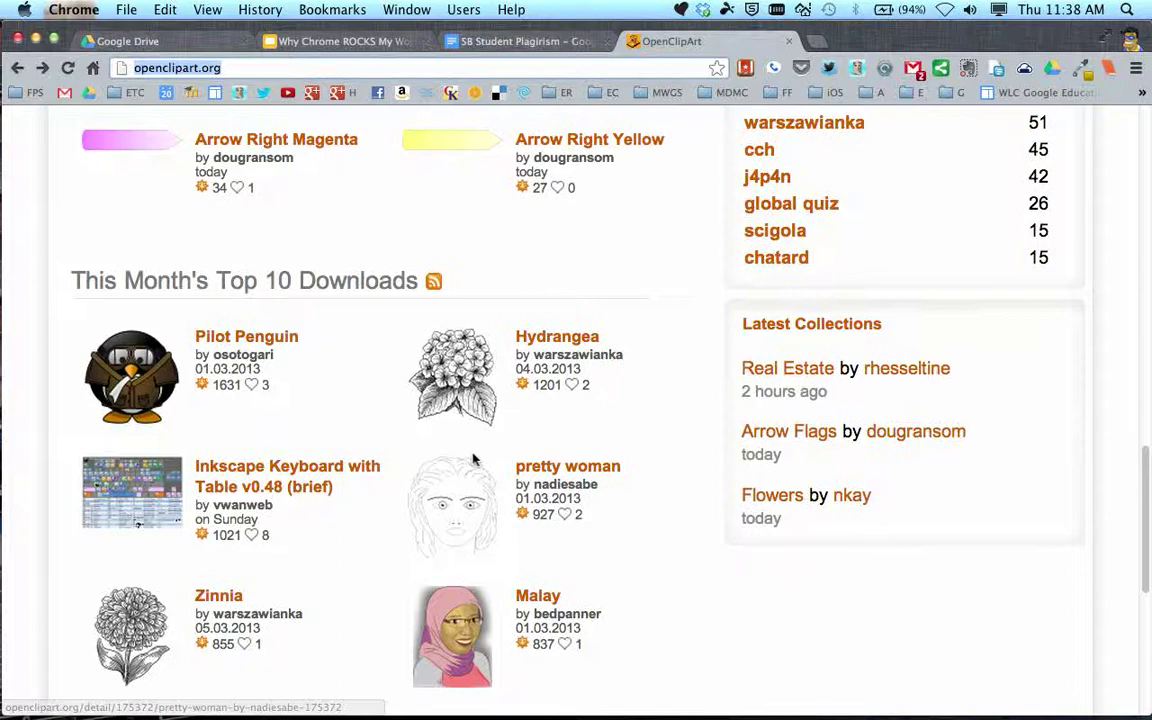
scroll(905, 404, "up", 9)
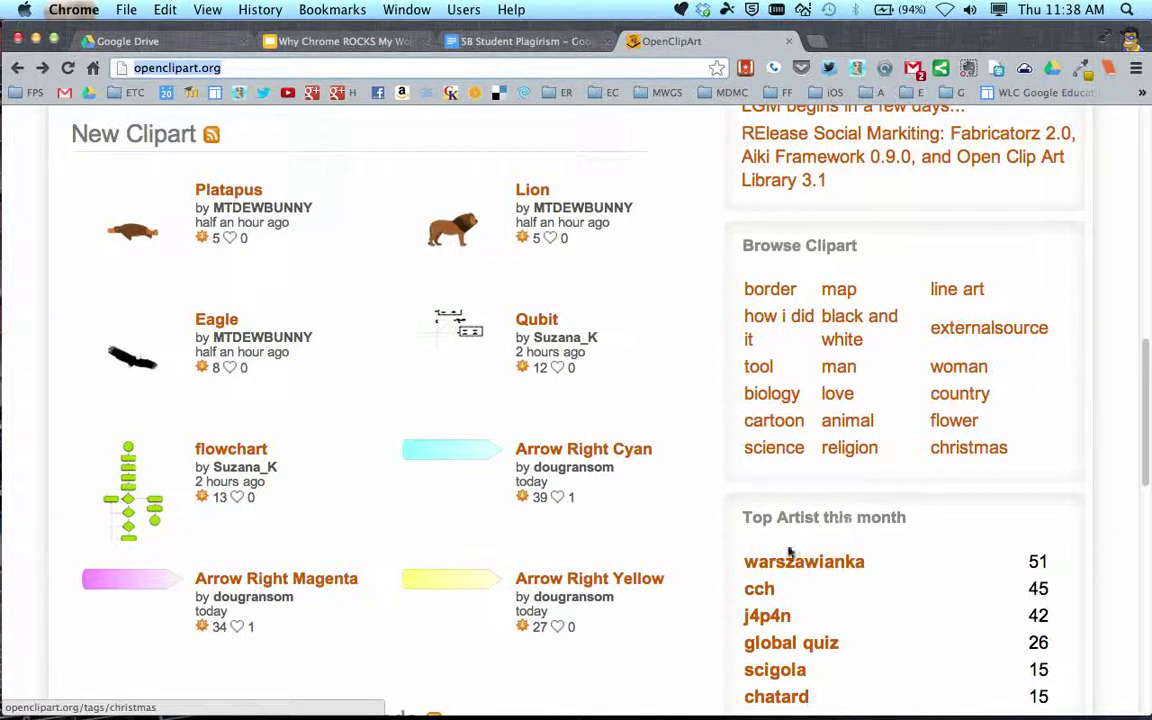
scroll(900, 504, "up", 10)
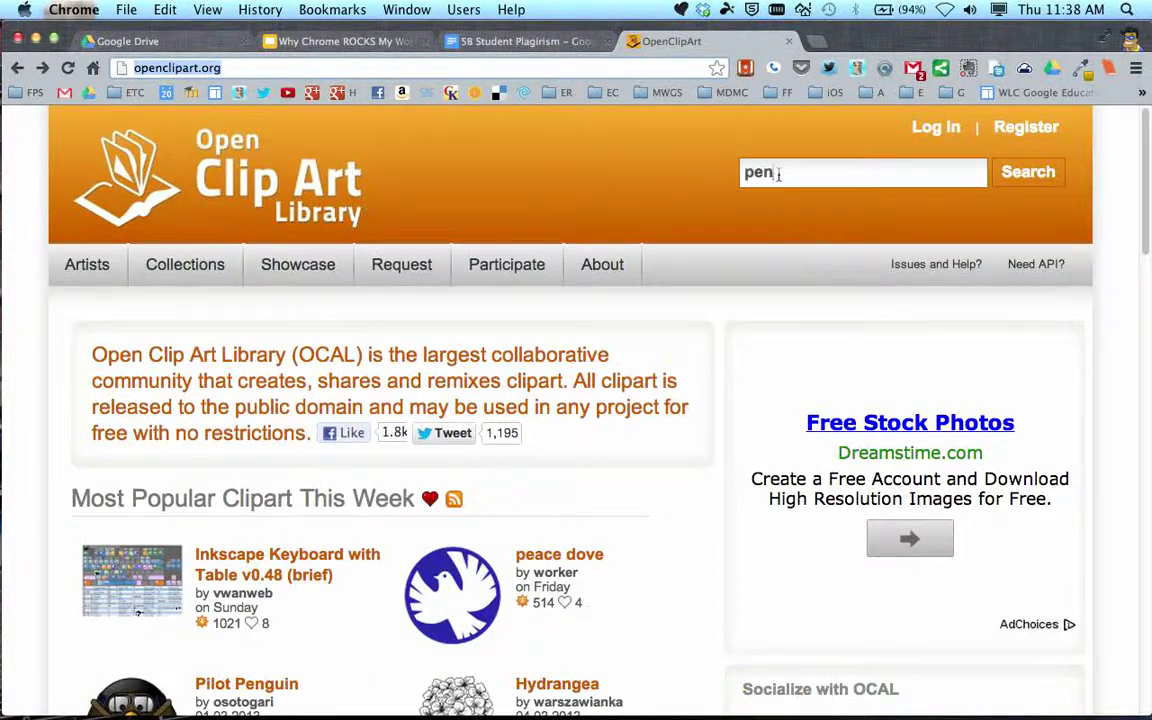
Select the pen search term, then add blank lines below the 5B Student Plagiarism title
double_click(778, 174)
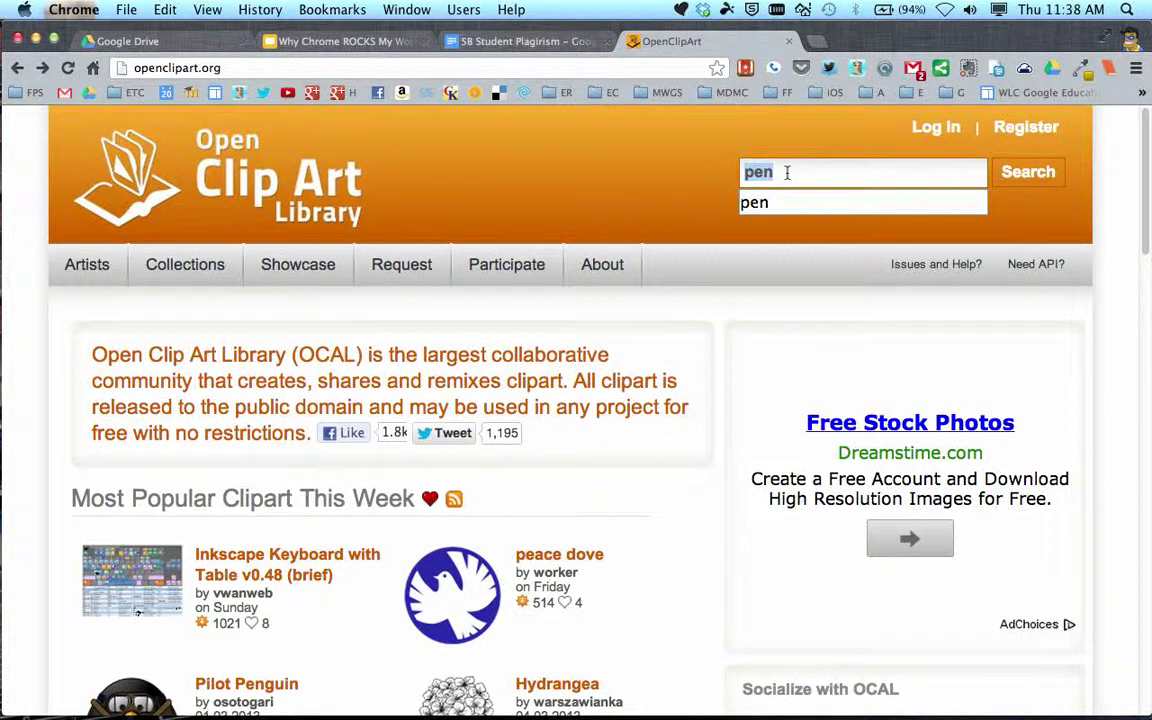
left_click(526, 41)
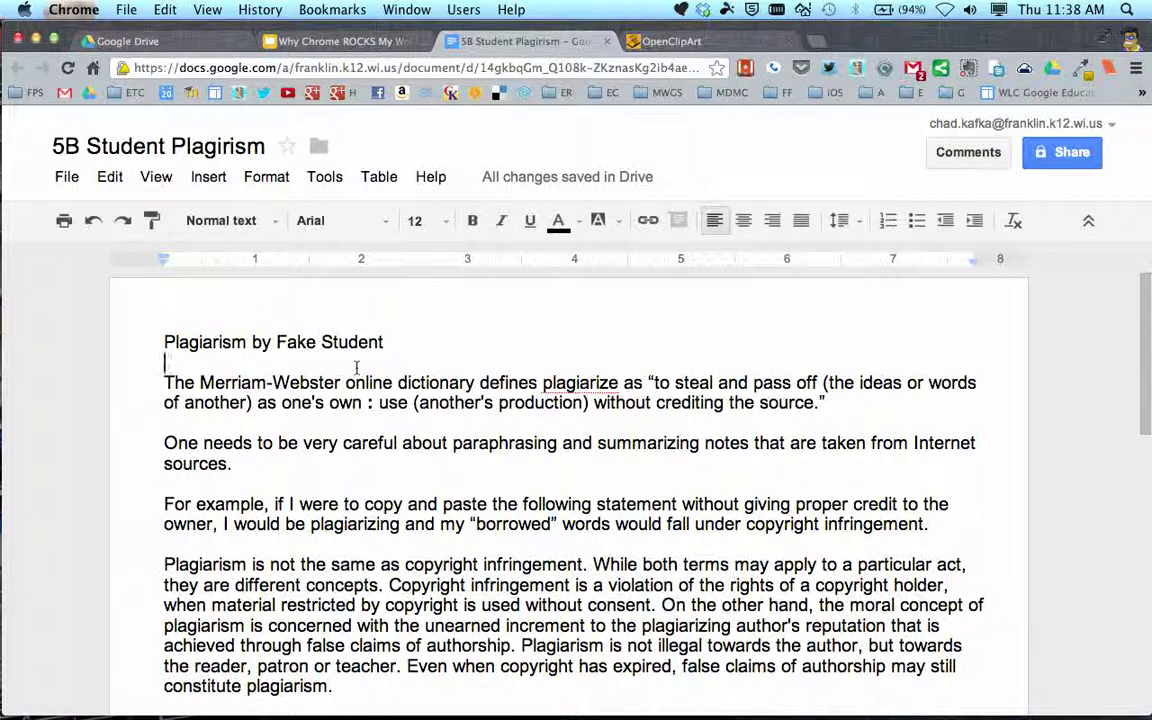
key("Return")
key("Return")
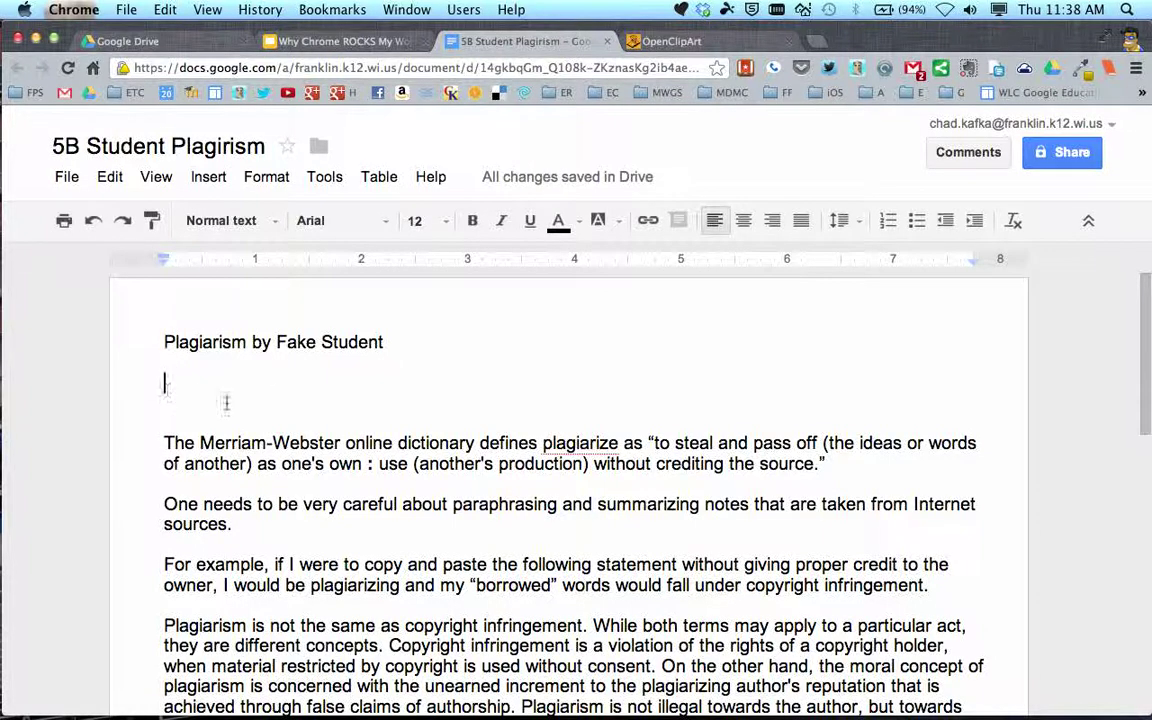
Rerun the pen search and open the fountain-pen 'pen' clip art detail page
left_click(689, 42)
left_click(828, 172)
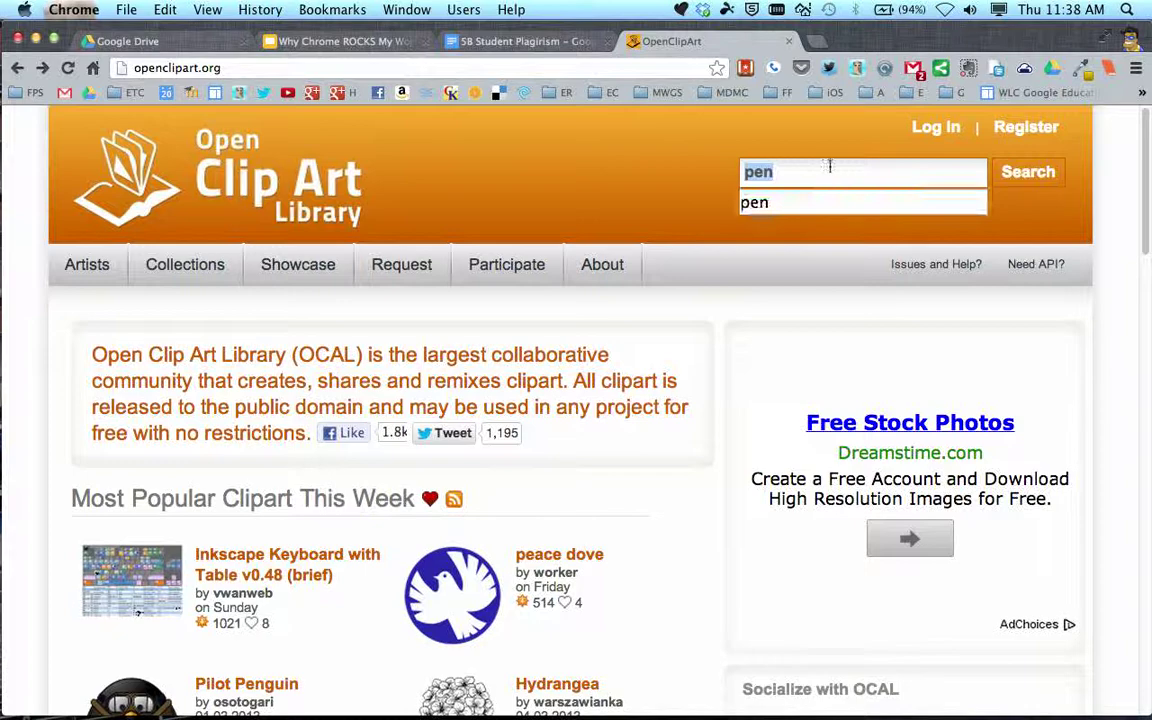
key("Return")
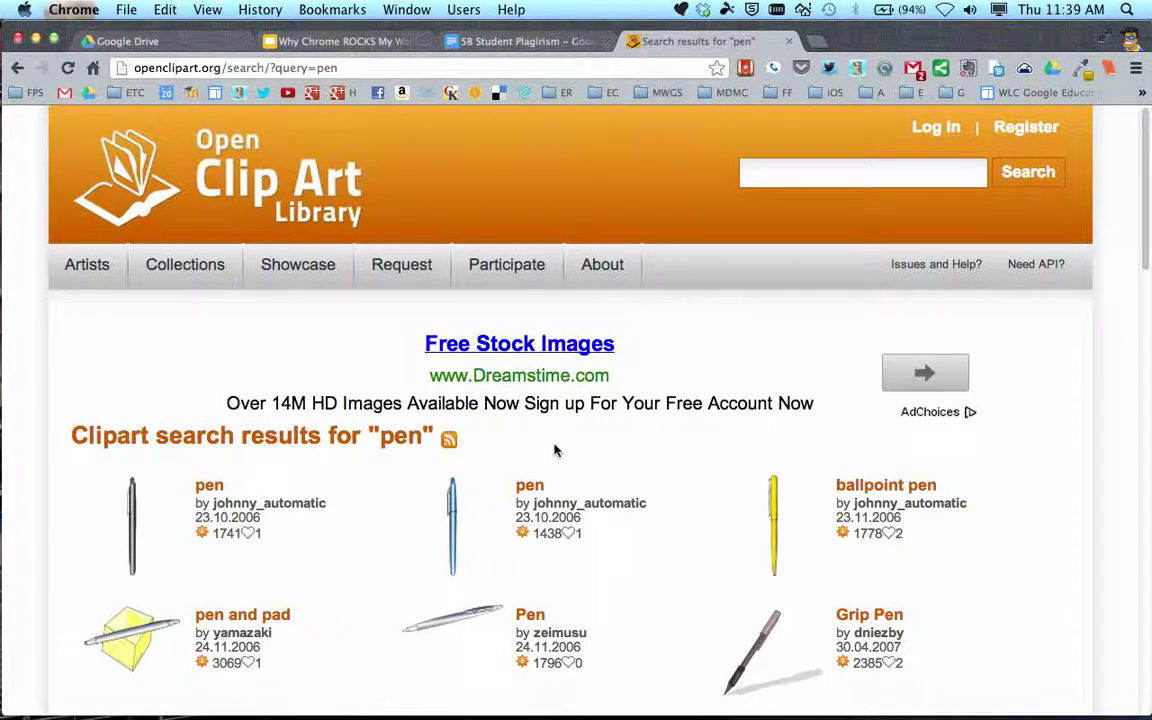
scroll(553, 450, "down", 5)
scroll(635, 340, "down", 2)
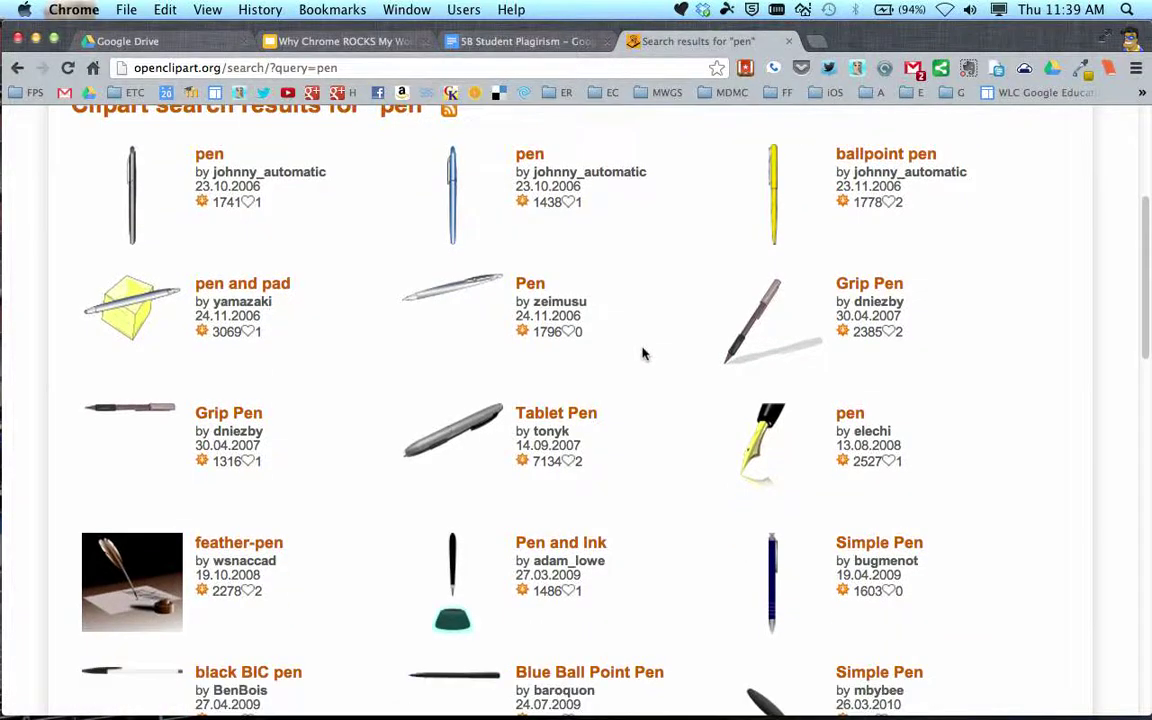
scroll(645, 351, "down", 3)
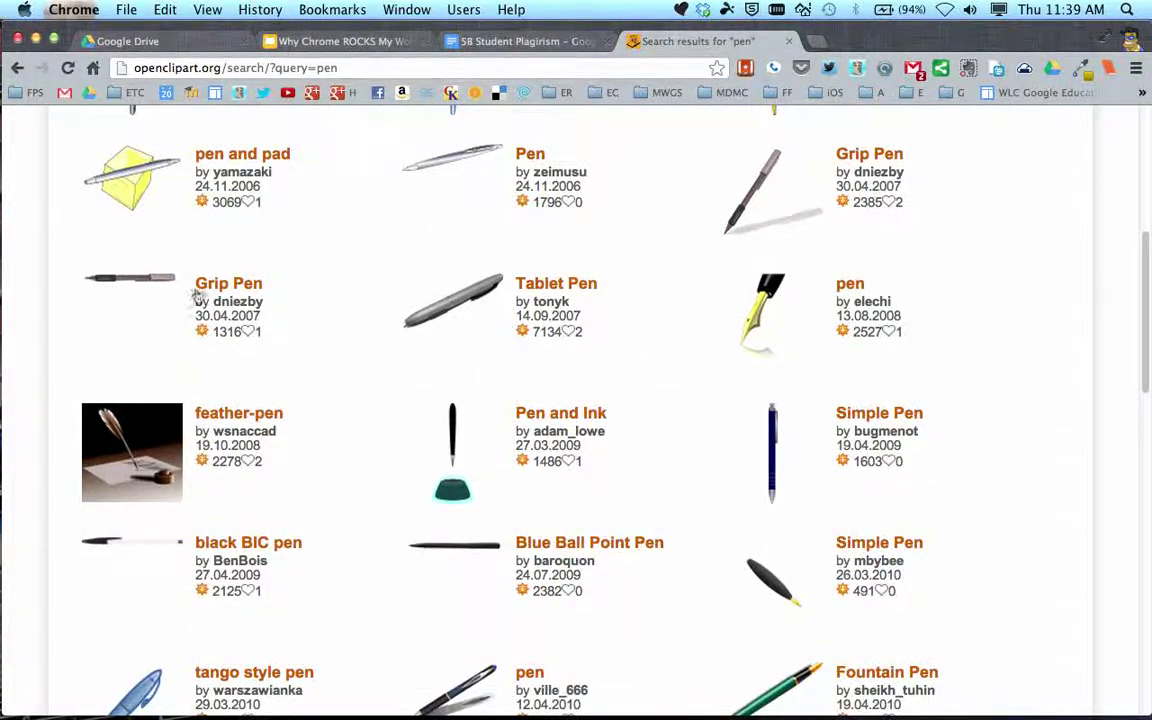
left_click(727, 302)
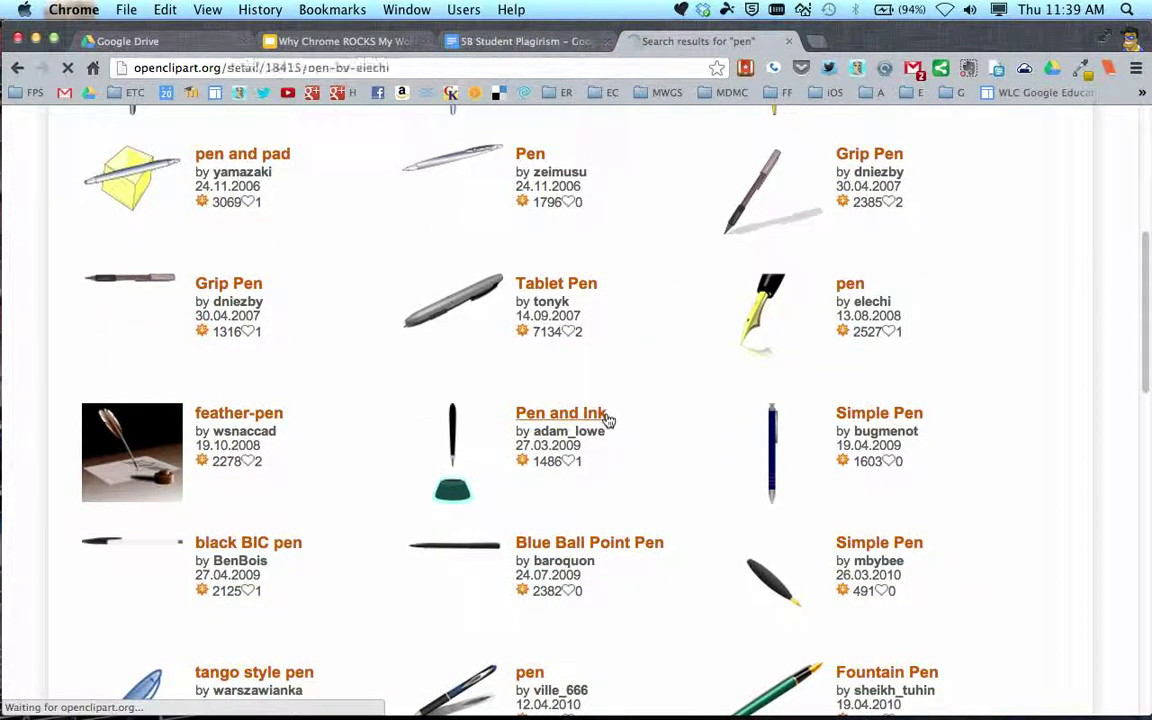
scroll(609, 408, "down", 2)
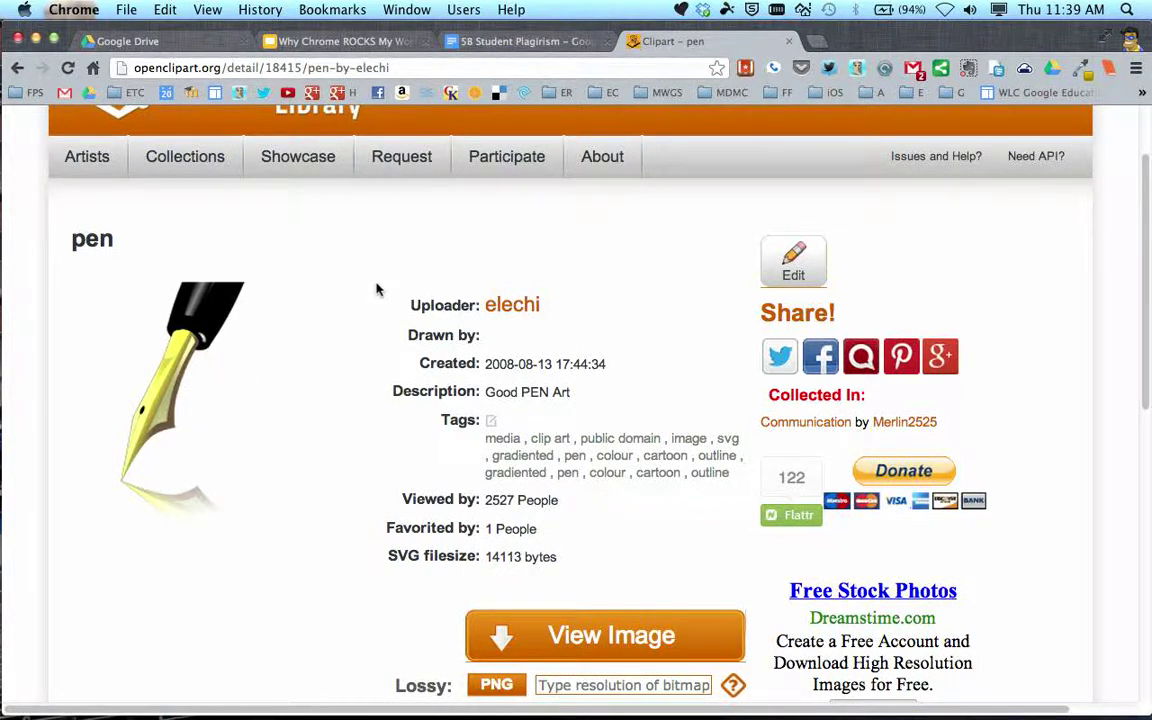
Drag the fountain-pen image from openclipart into the document just below the title
left_click_drag(192, 333, 234, 393)
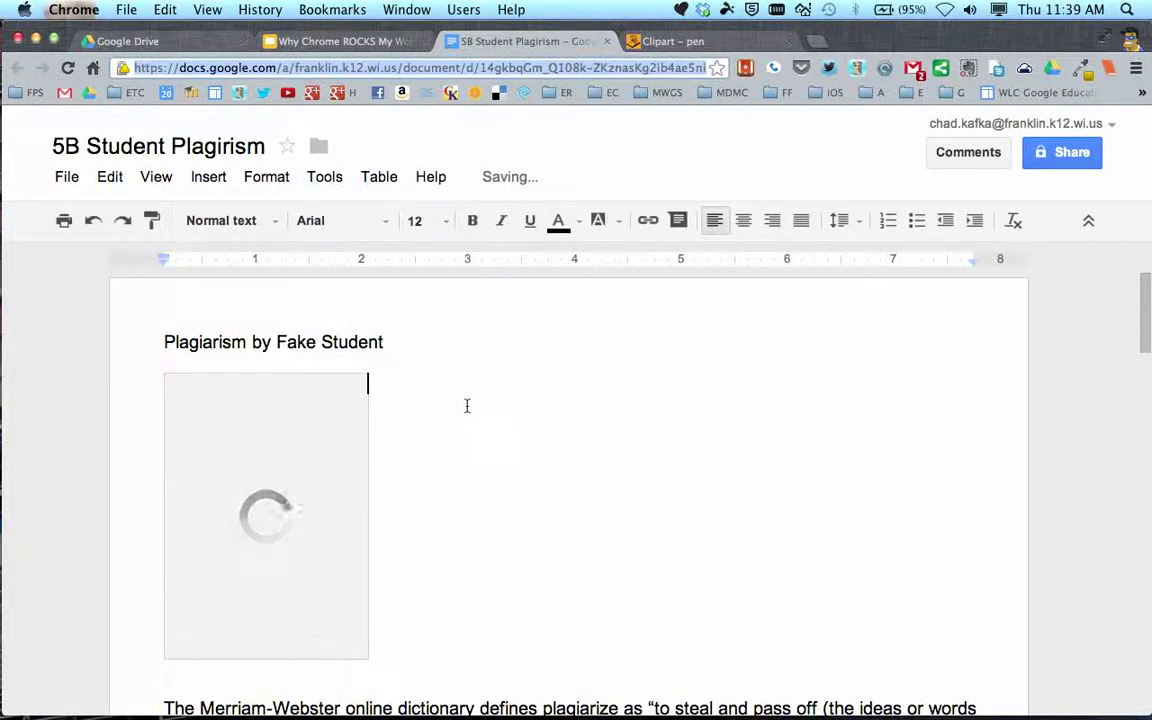
Shrink the pen image, centre it, and delete the blank line beneath it
left_click(311, 509)
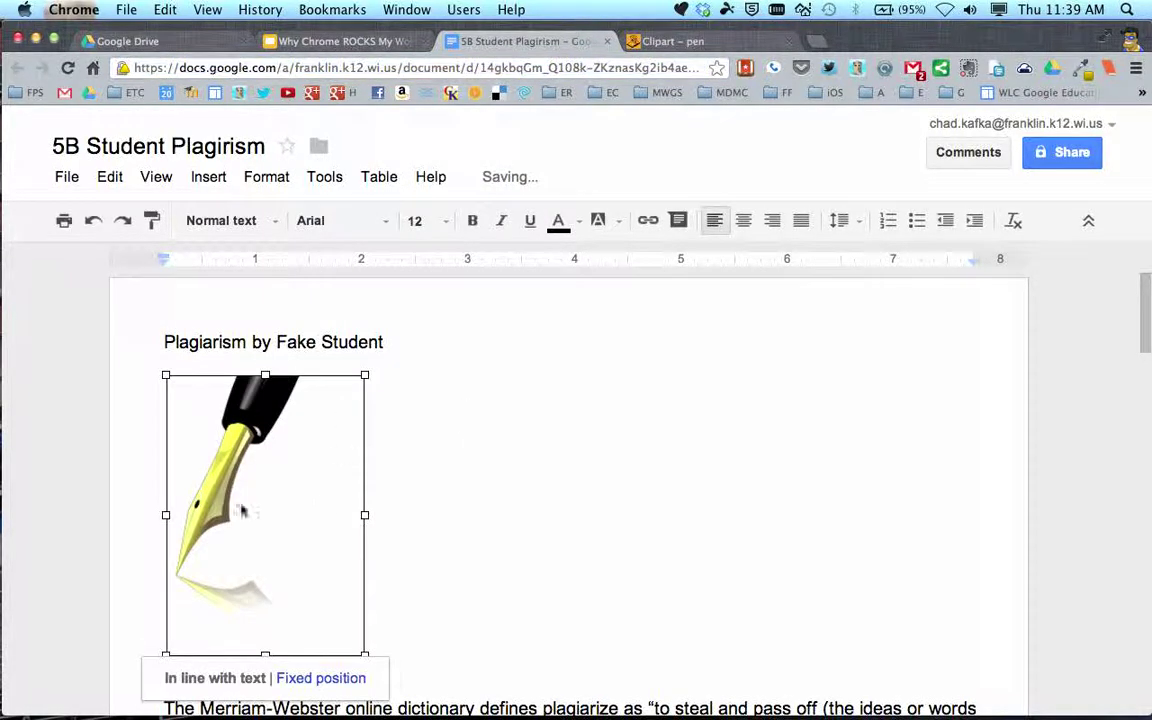
left_click_drag(366, 655, 272, 524)
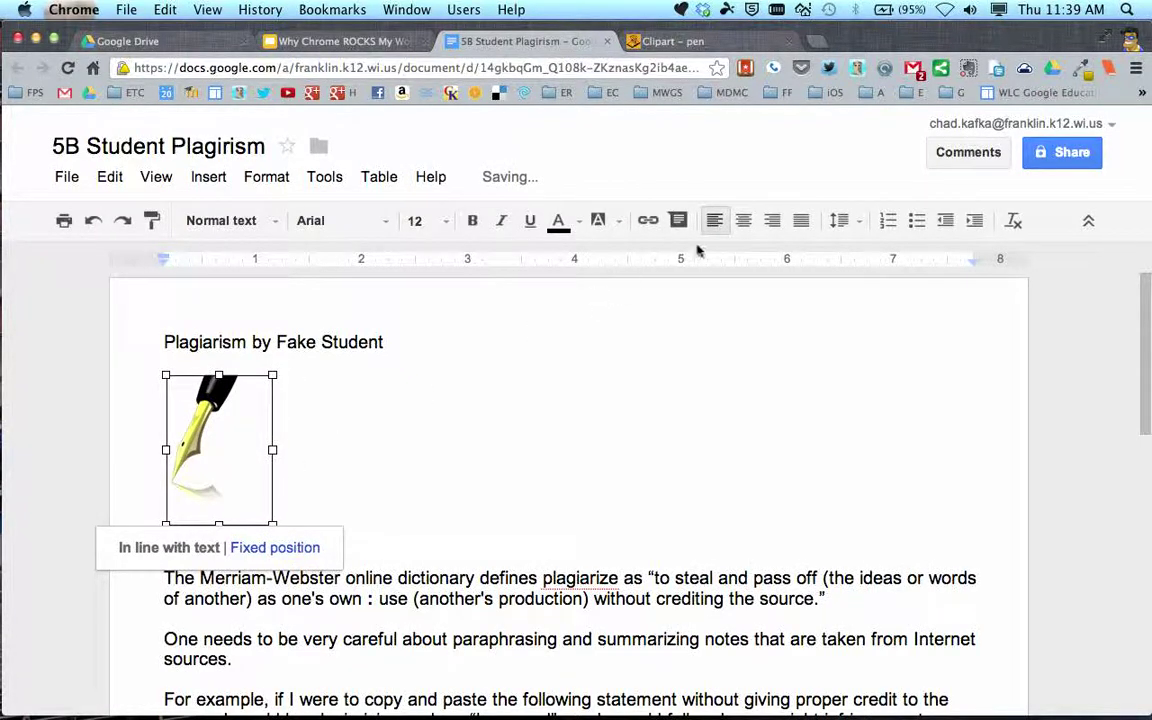
left_click(743, 221)
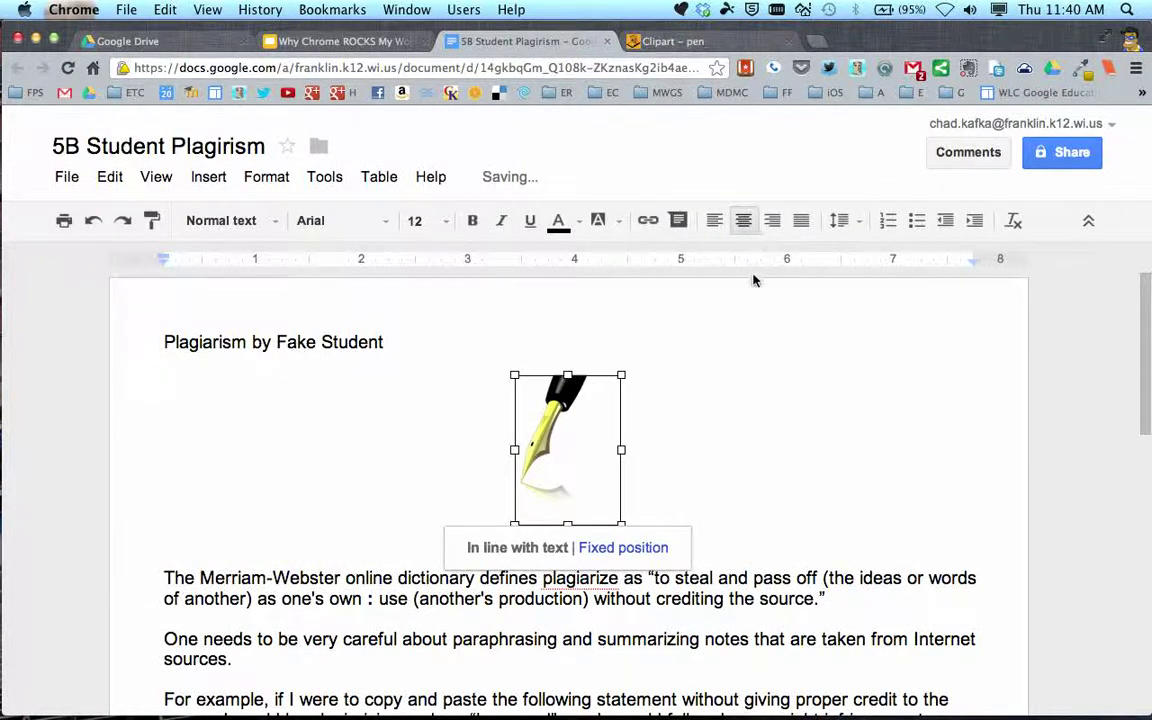
left_click(423, 462)
left_click(399, 555)
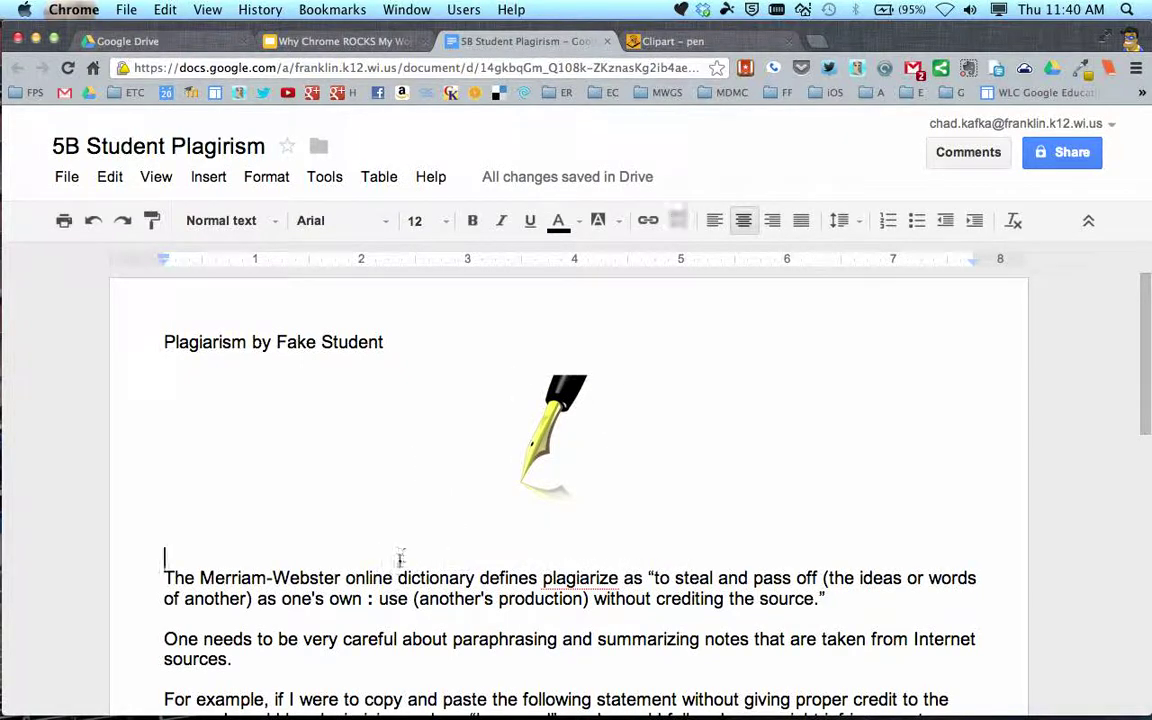
key("BackSpace")
key("BackSpace")
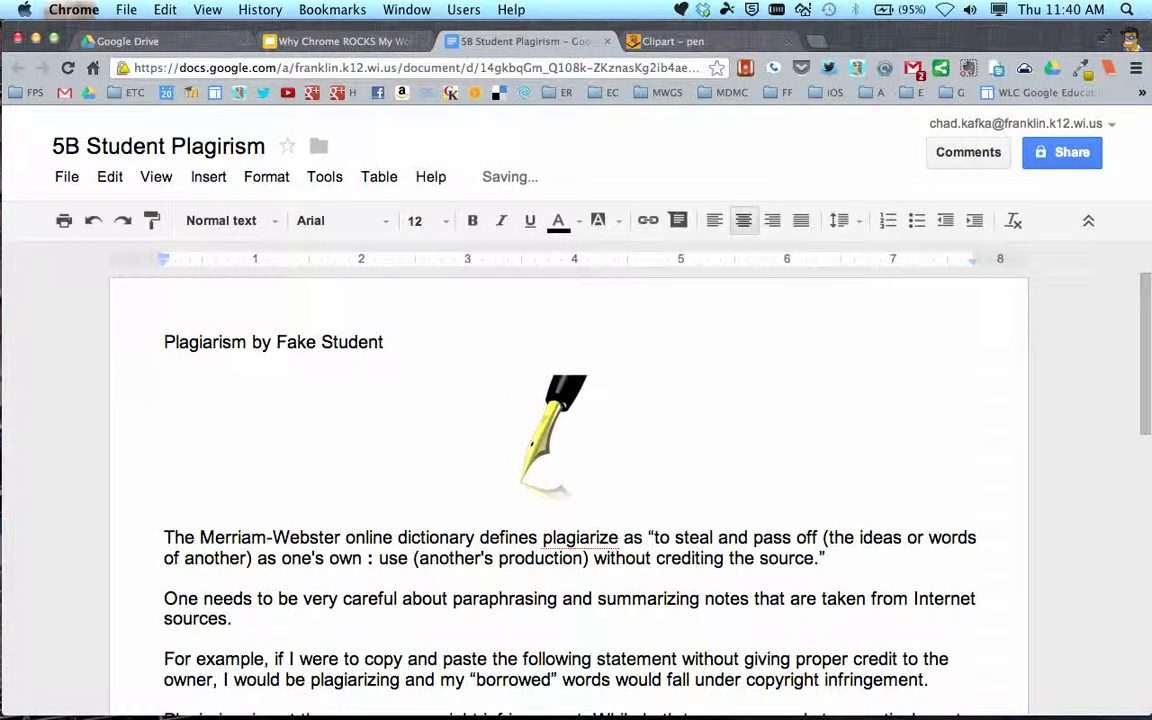
Centre the title 'Plagiarism by Fake Student' above the image
left_click_drag(166, 342, 393, 342)
left_click(743, 220)
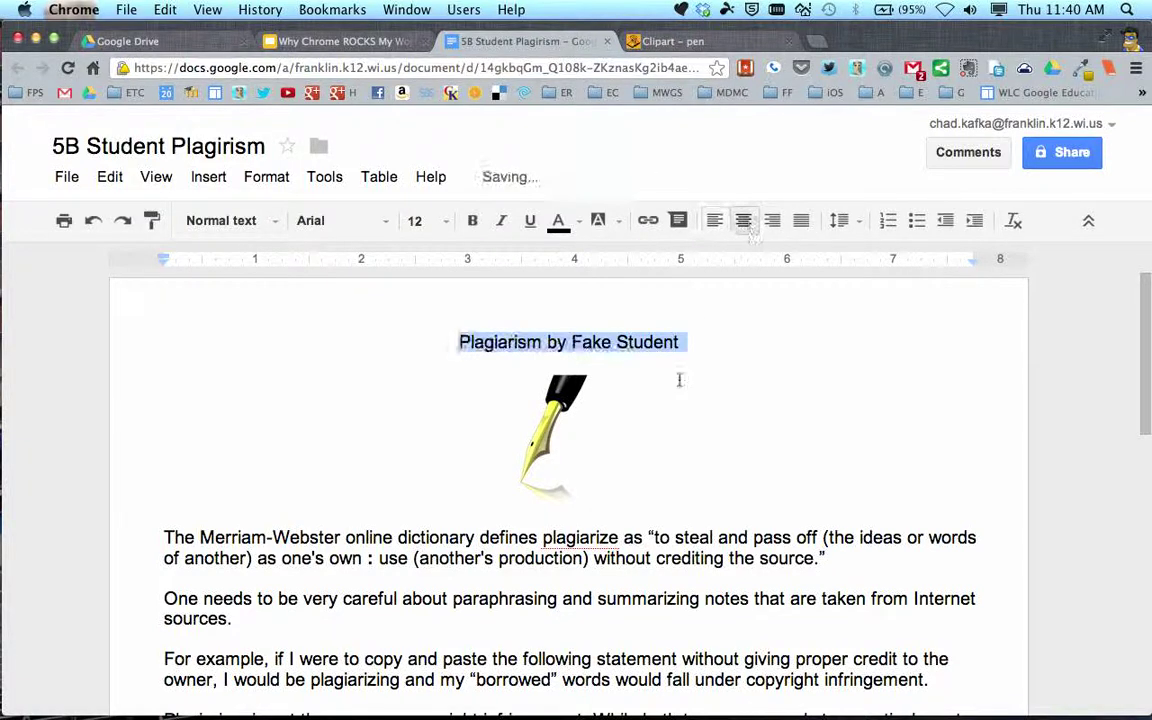
left_click(658, 364)
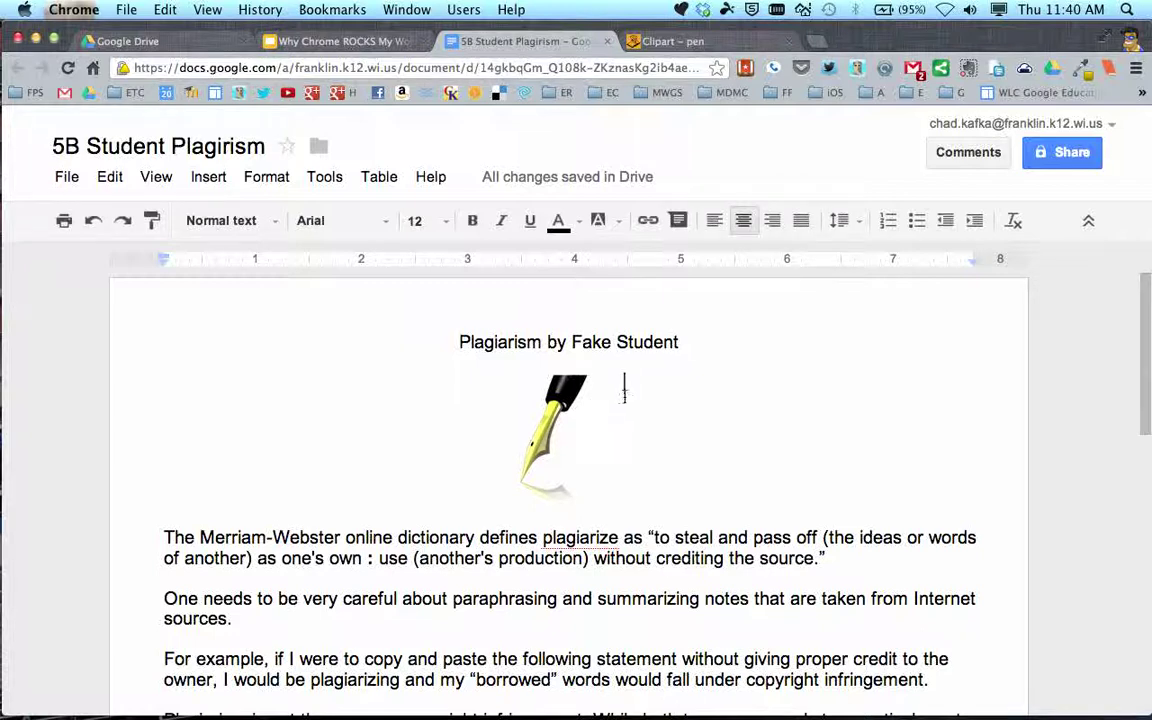
scroll(615, 440, "down", 1)
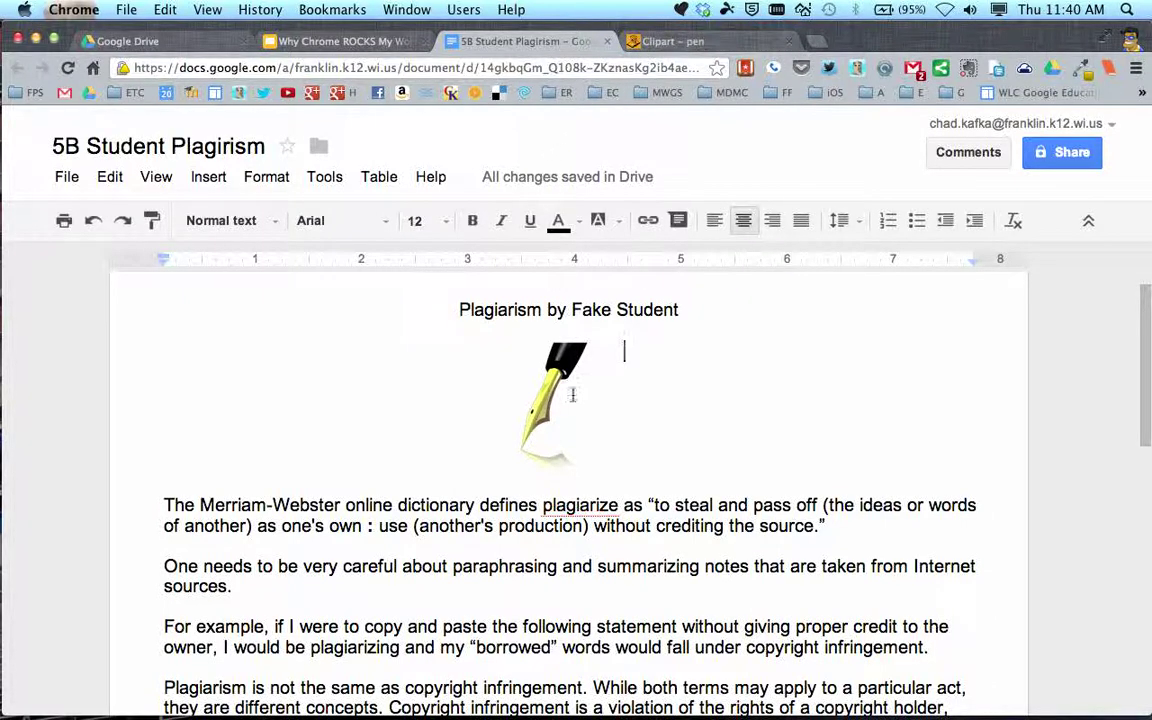
Request a PNG of the pen clip art, then open it as an enlarged SVG
left_click(666, 44)
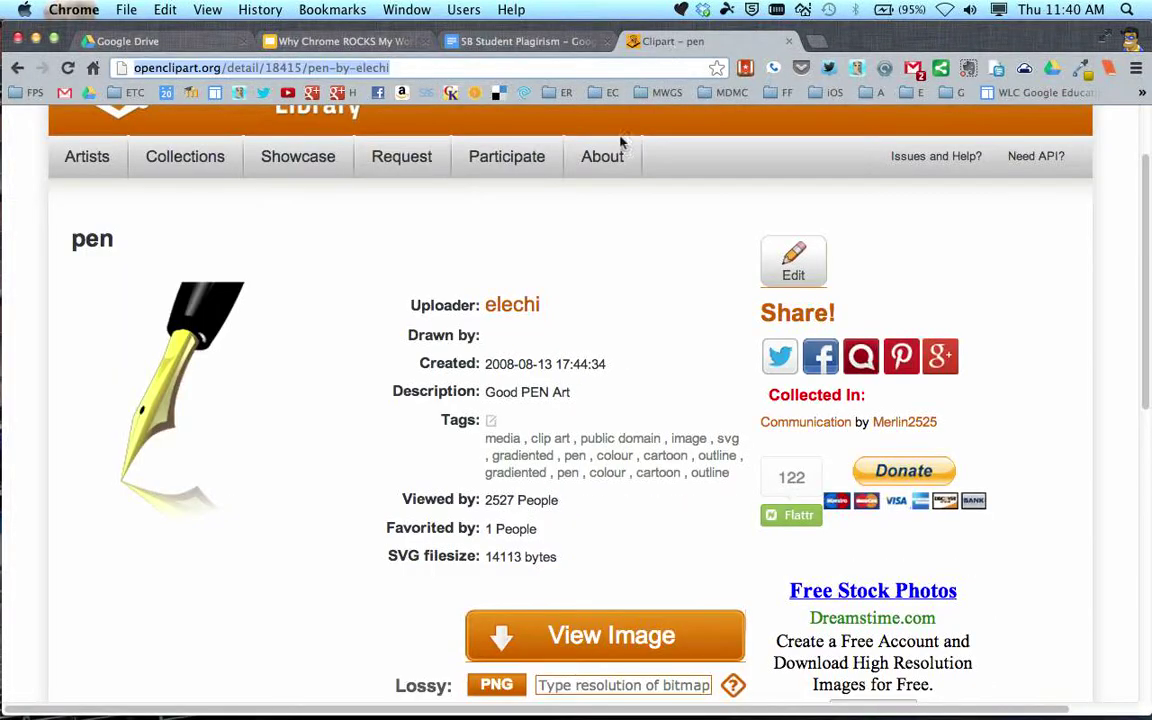
scroll(580, 475, "down", 3)
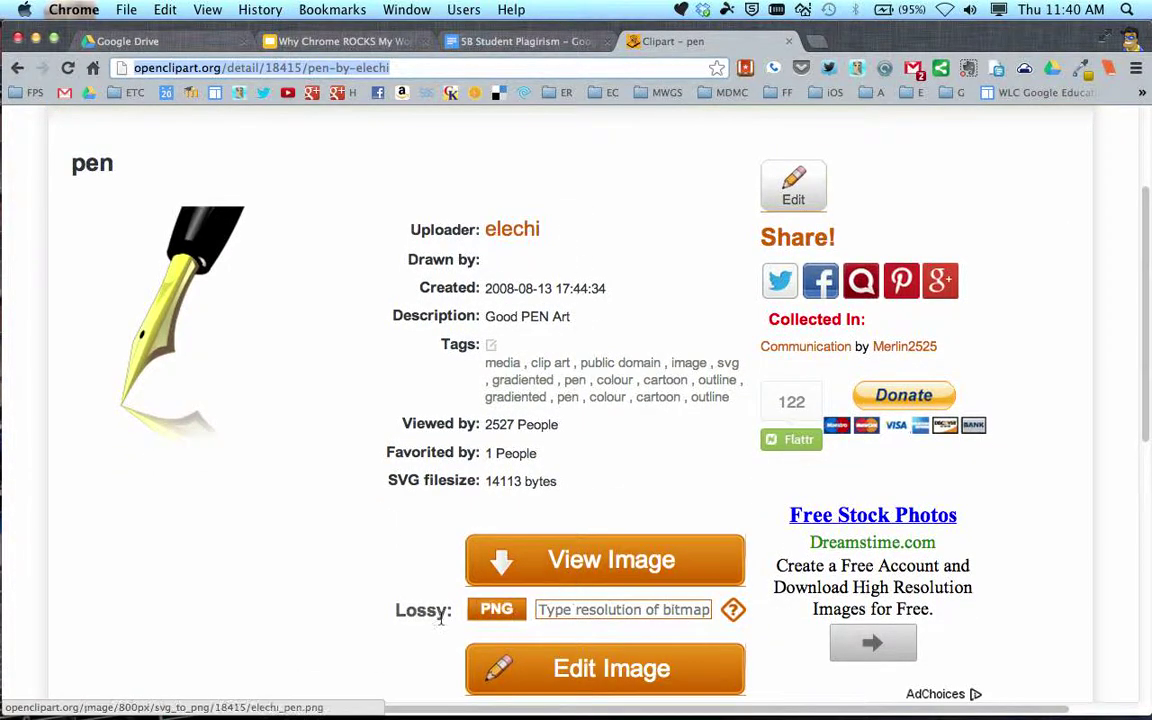
left_click(480, 613)
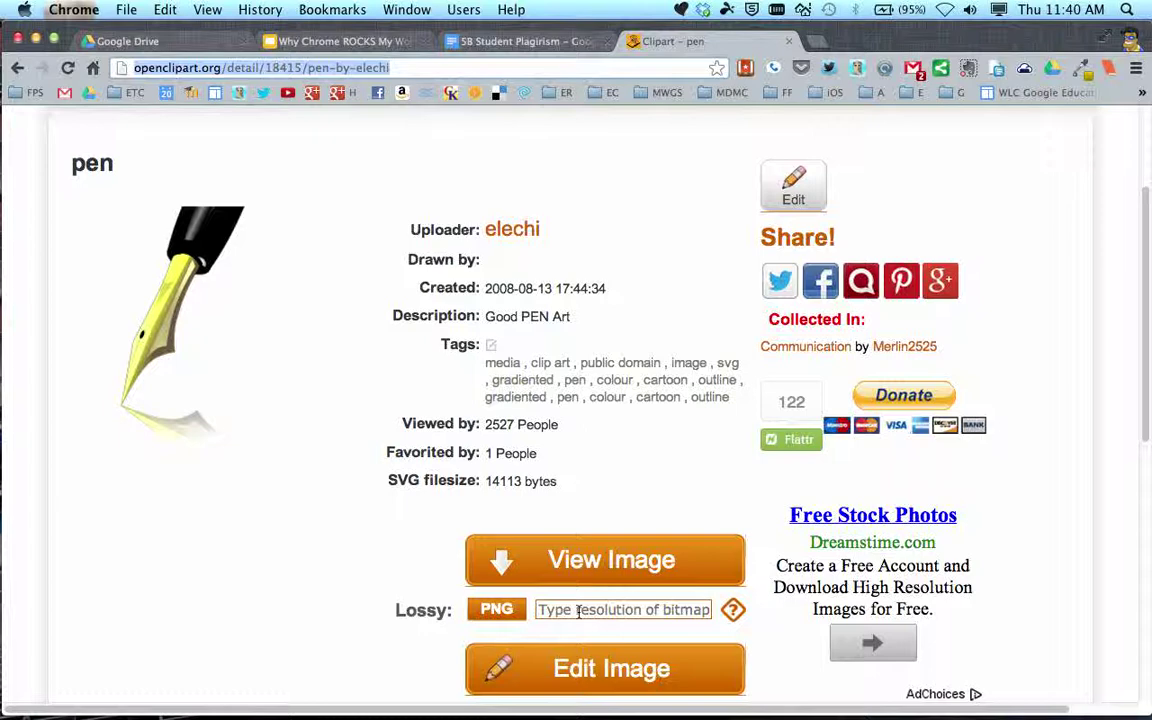
left_click(150, 258)
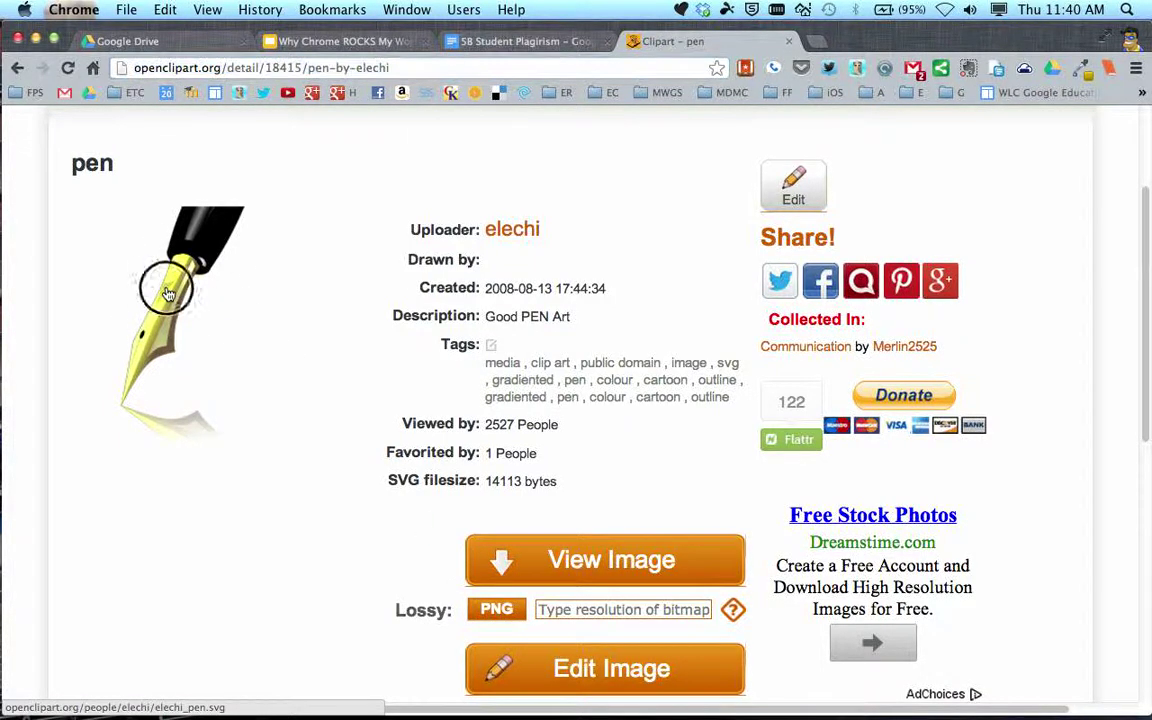
scroll(386, 303, "down", 10)
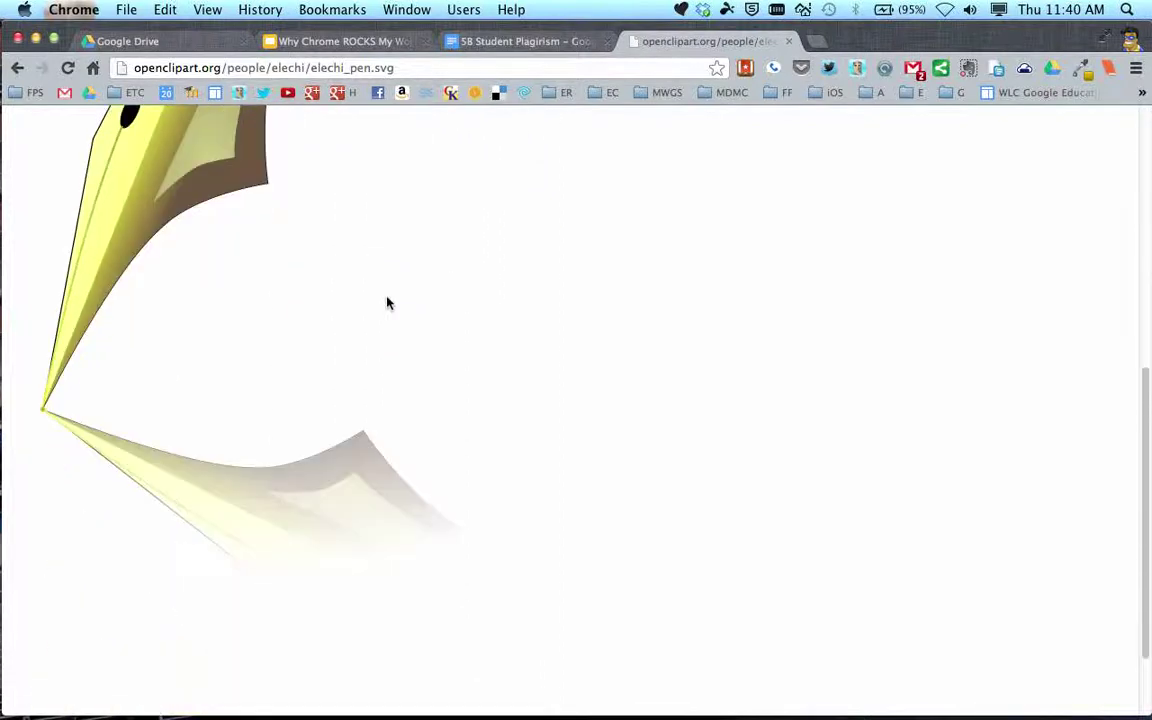
scroll(386, 303, "up", 10)
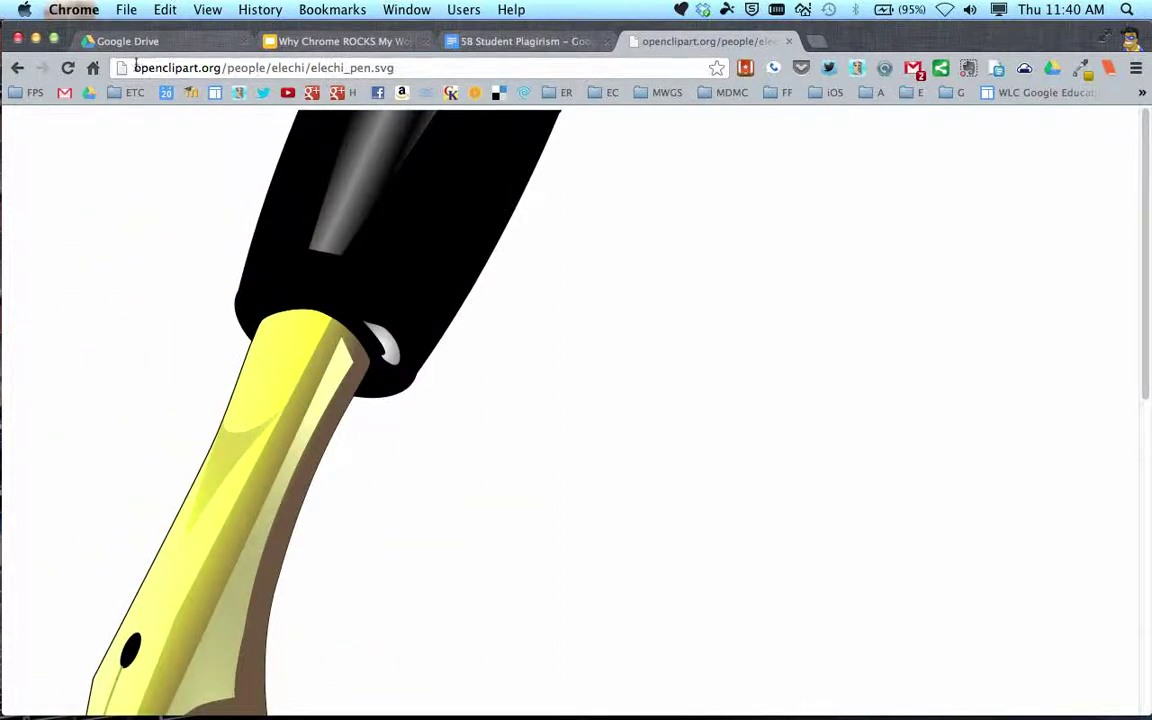
Check the SVG address and the Why Chrome ROCKS My World presentation, then return to the pen detail page
left_click_drag(135, 65, 377, 67)
left_click(410, 69)
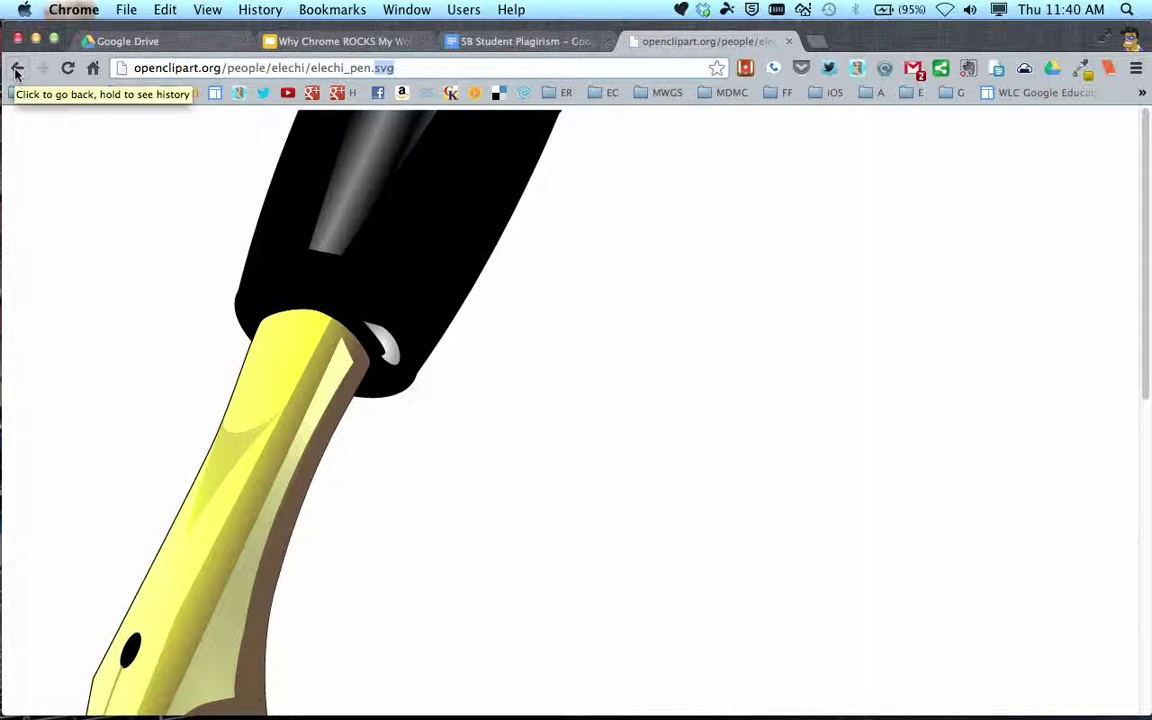
left_click(432, 46)
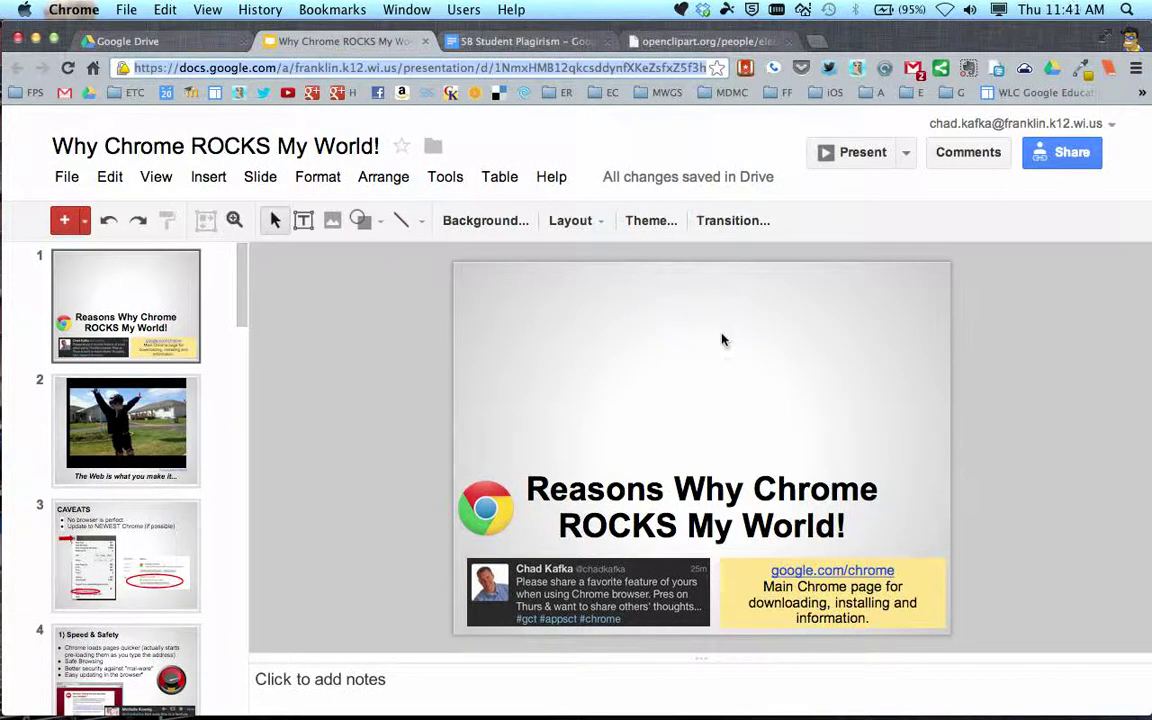
left_click(738, 41)
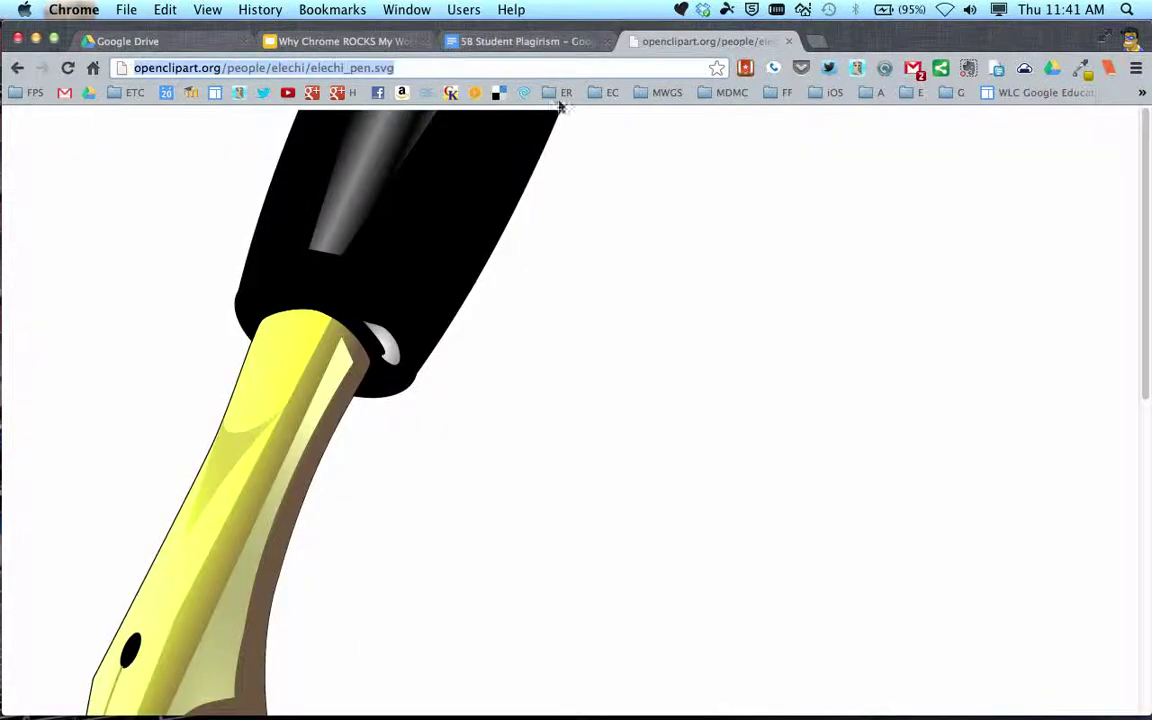
left_click(417, 68)
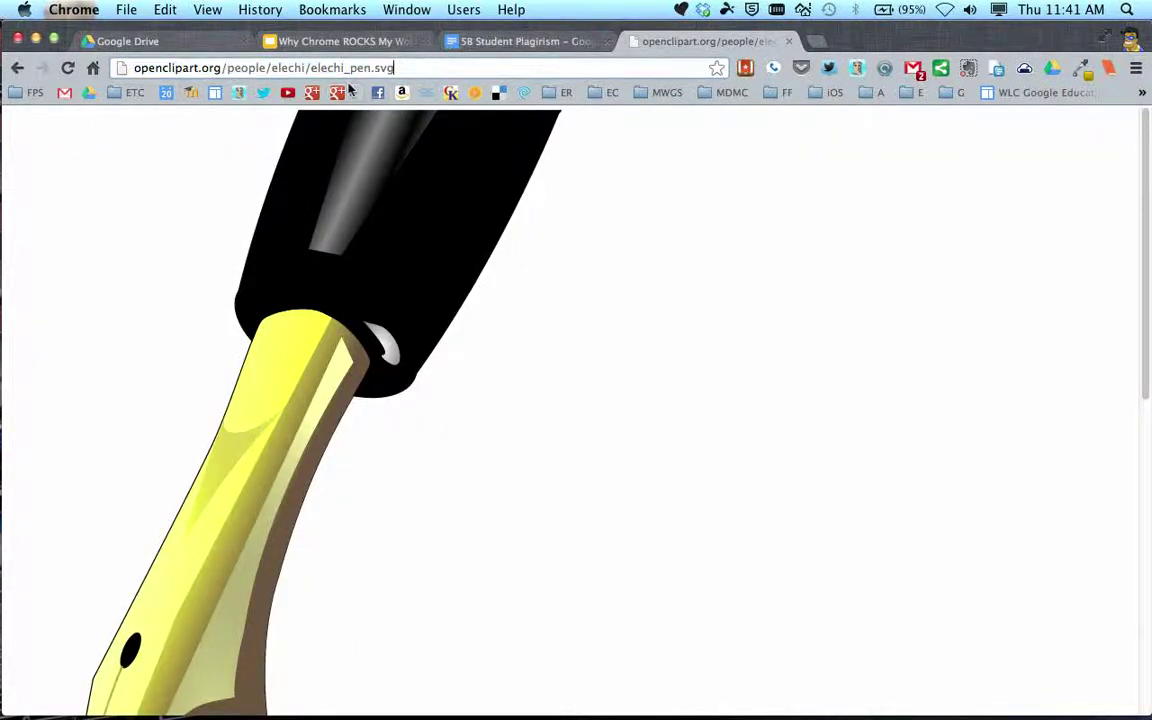
left_click(17, 68)
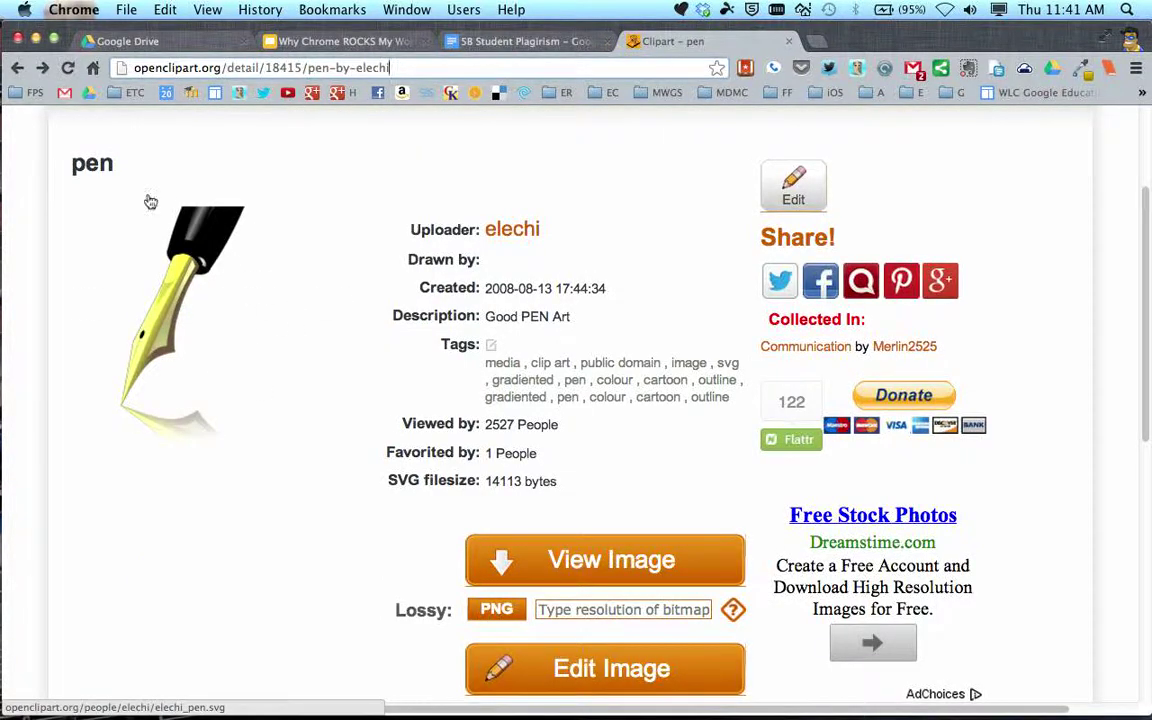
Generate an 800 px PNG of the pen, view it, and return to its detail page
left_click(596, 618)
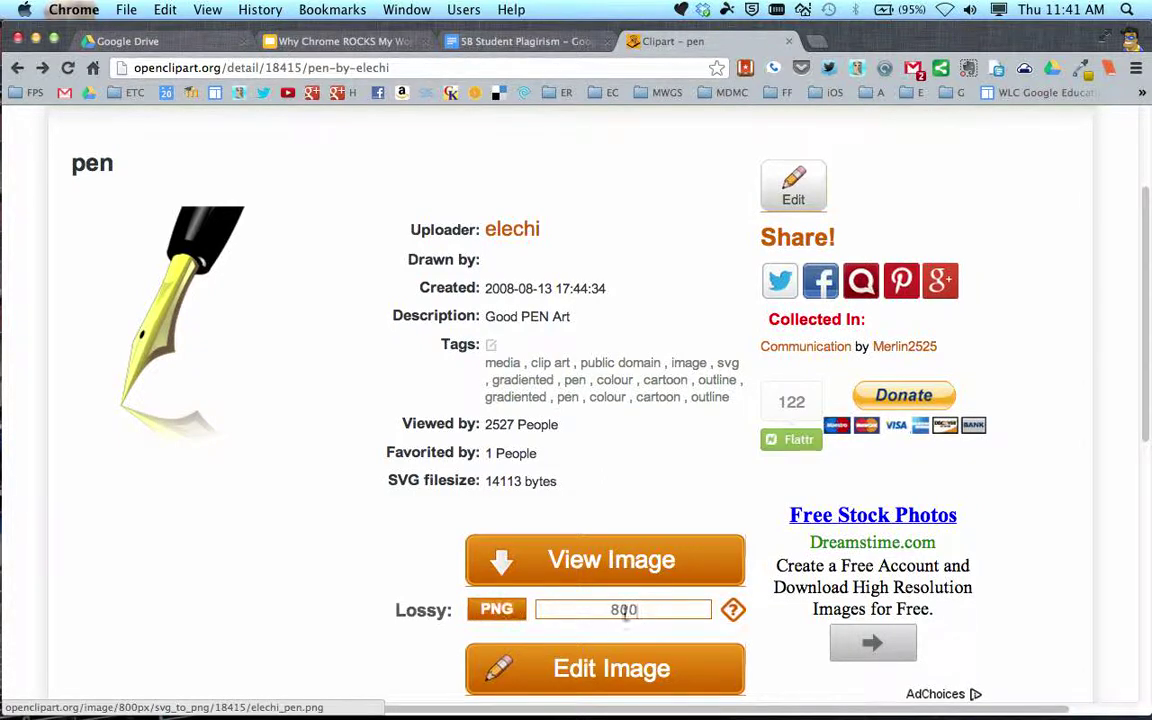
left_click(494, 612)
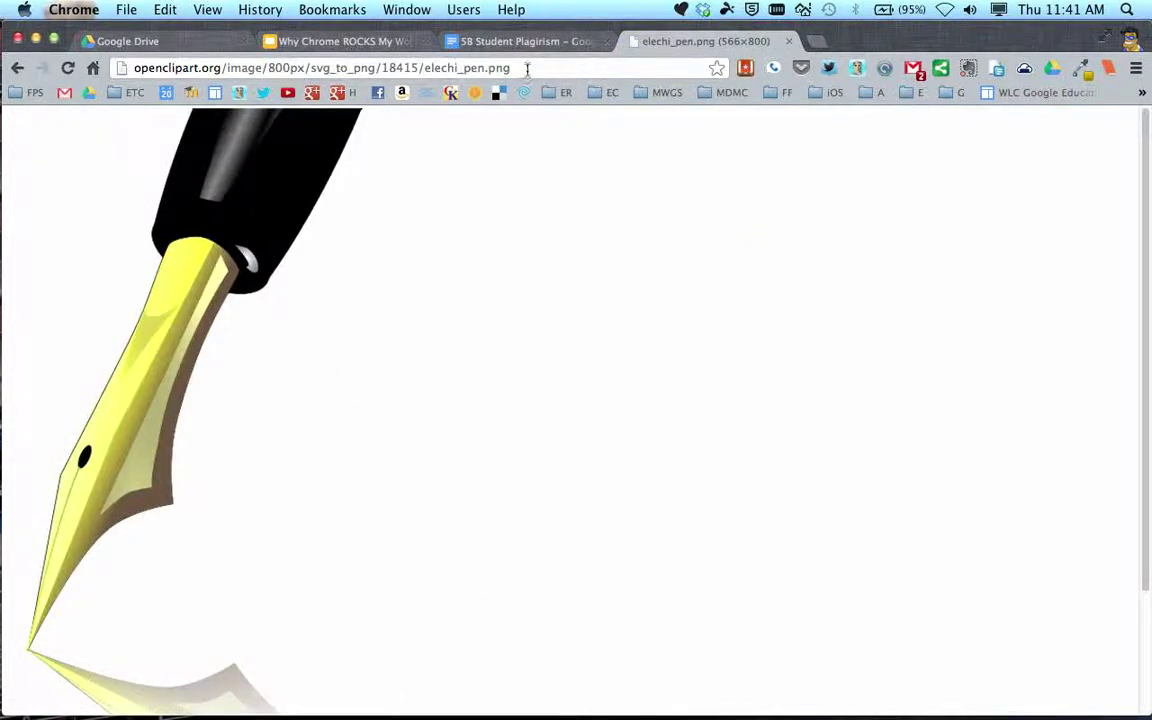
left_click_drag(262, 188, 563, 221)
left_click(16, 68)
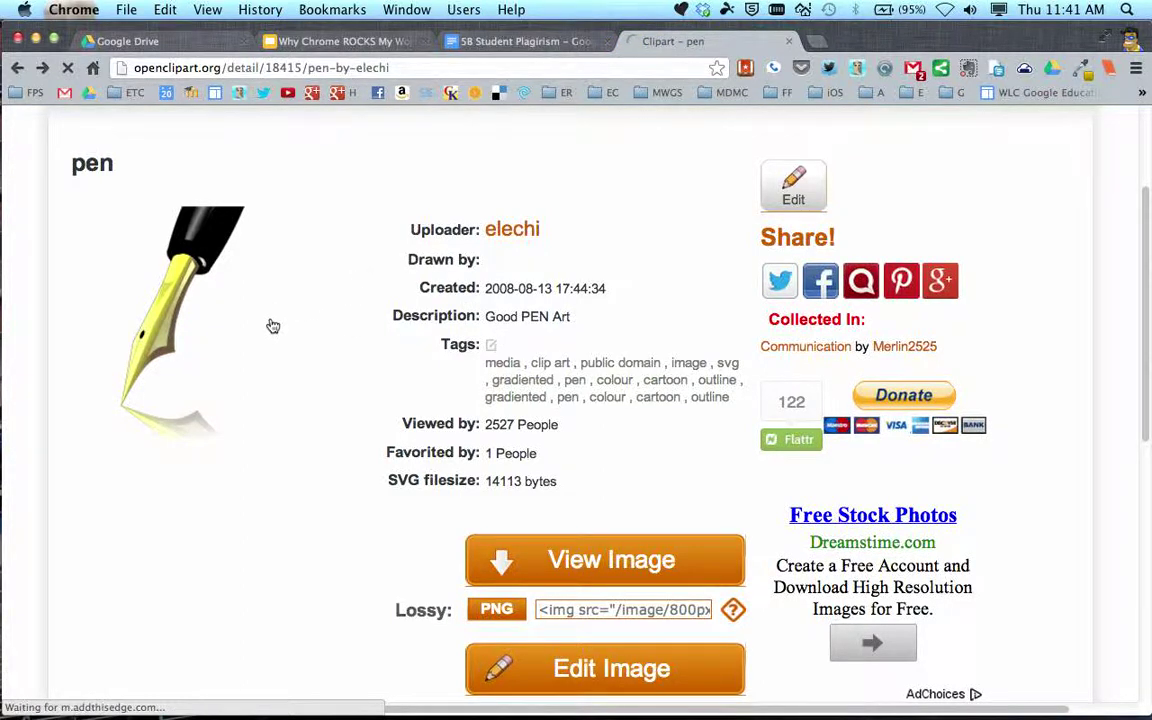
scroll(276, 266, "up", 2)
Search for 'laptop' clip art and open the dark Laptop drawing's detail page
scroll(450, 280, "up", 1)
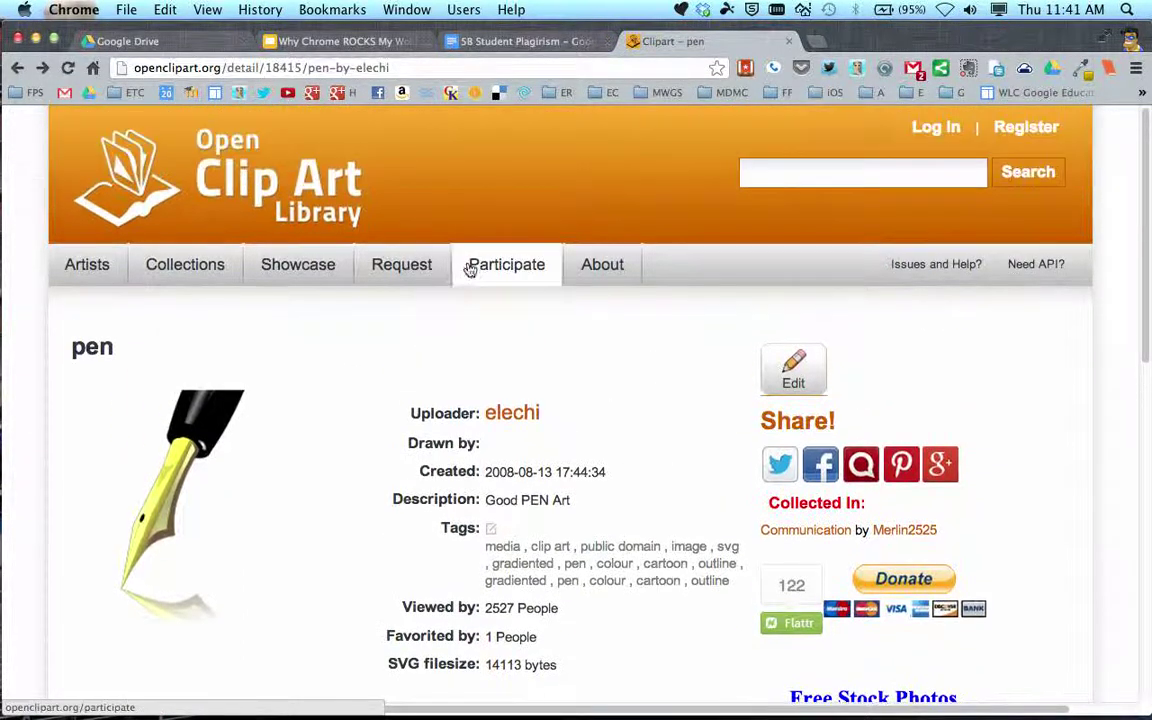
left_click(803, 172)
type("laptop")
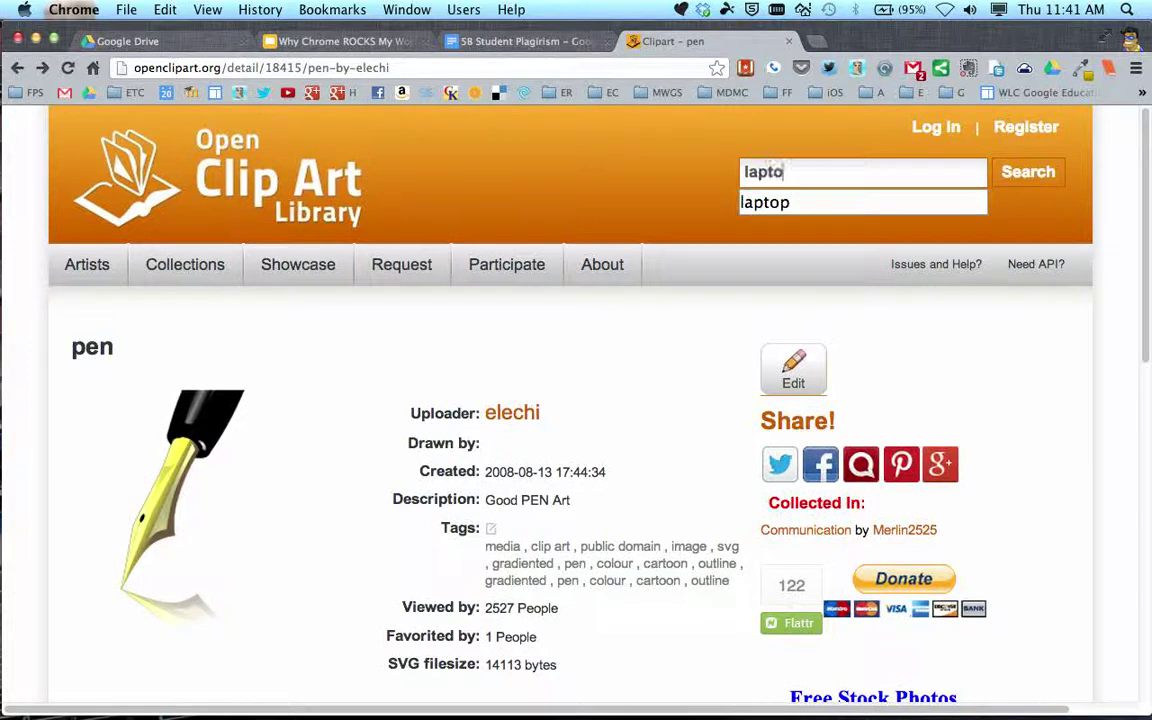
key("Return")
left_click(364, 42)
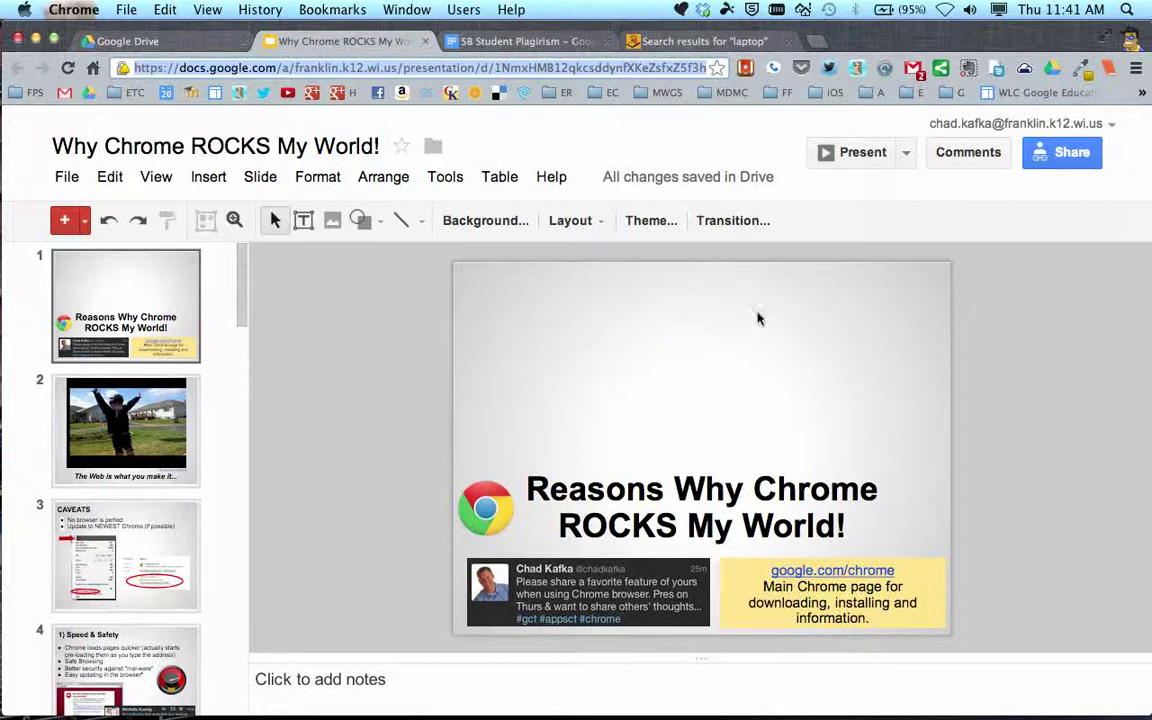
left_click(676, 41)
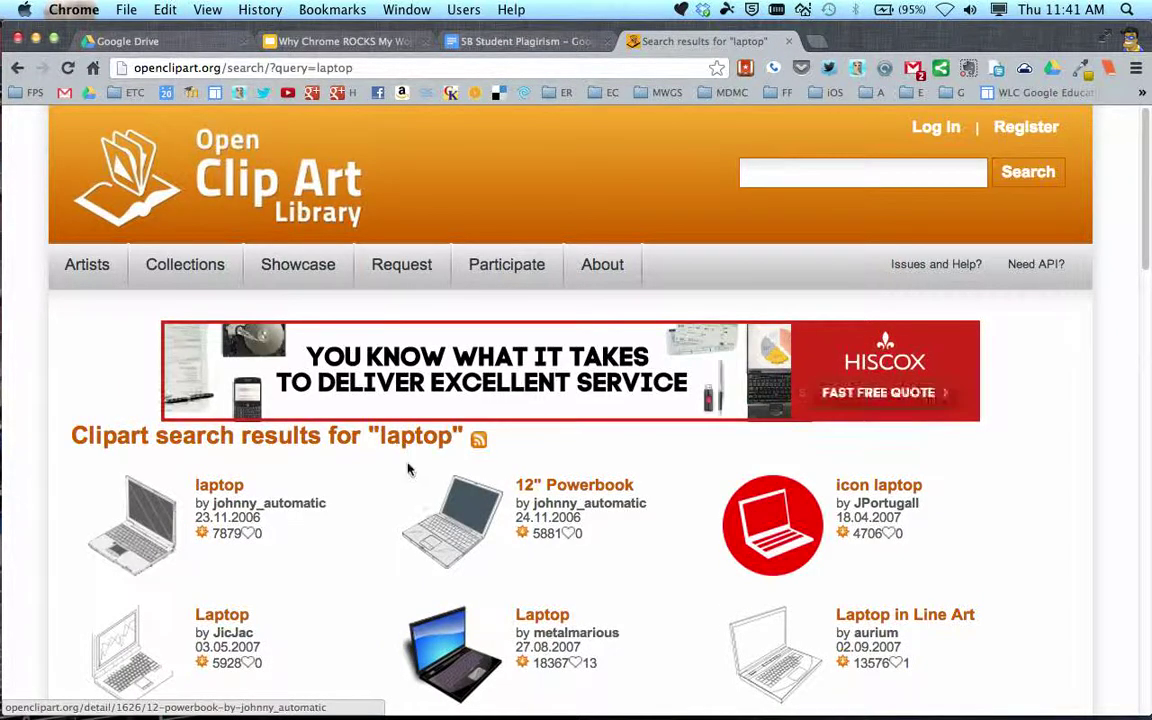
scroll(399, 527, "down", 10)
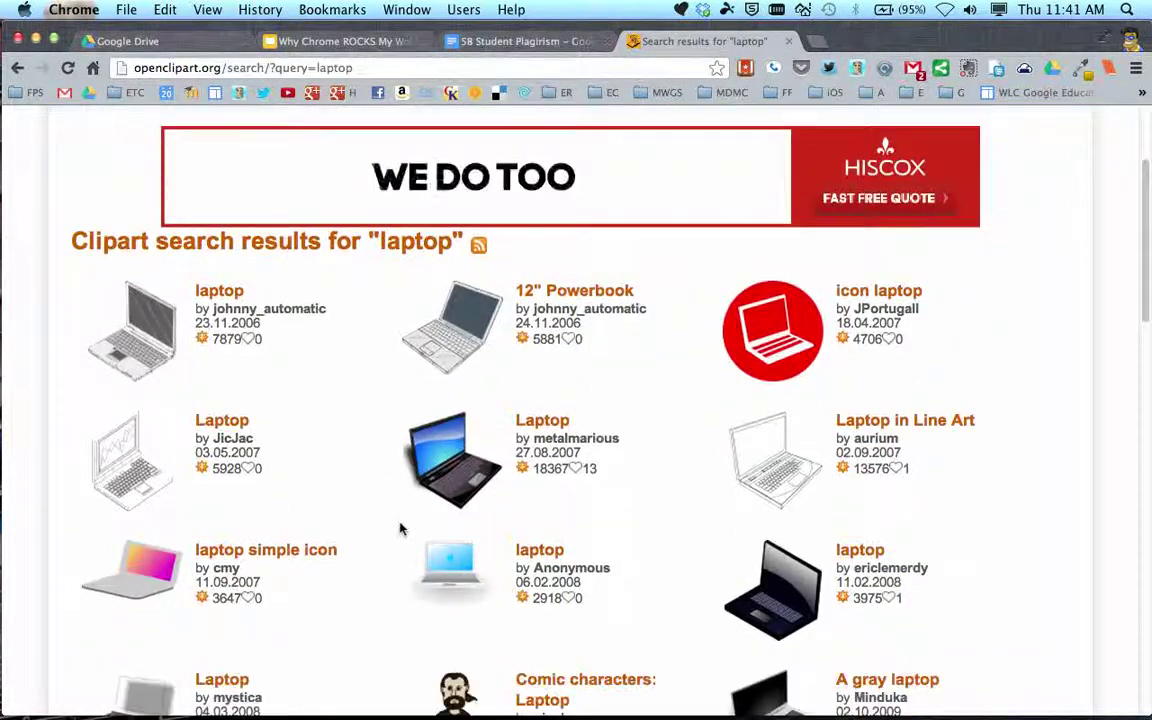
scroll(399, 527, "down", 13)
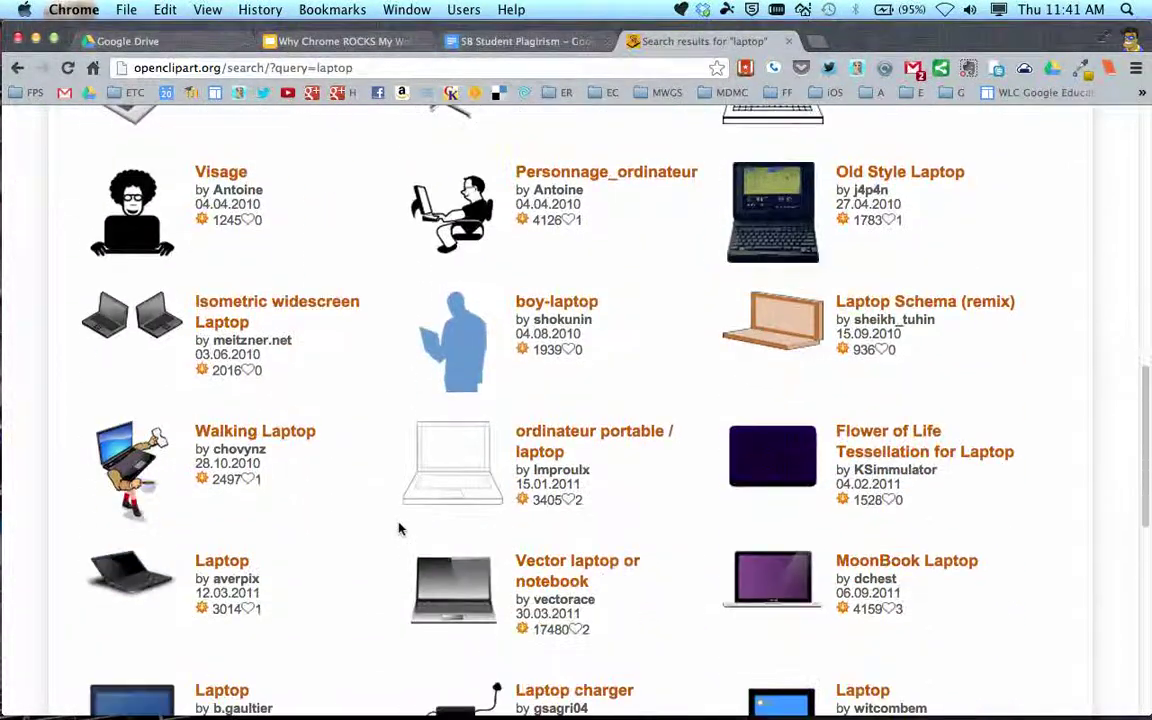
left_click(135, 430)
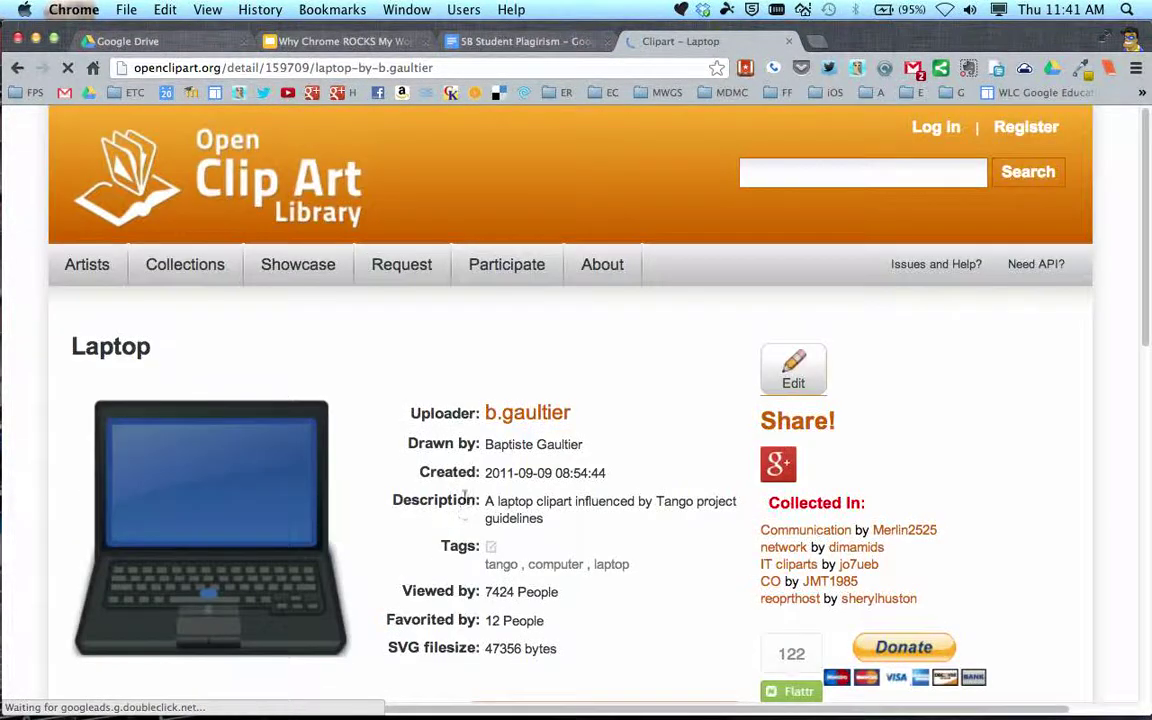
scroll(300, 485, "down", 3)
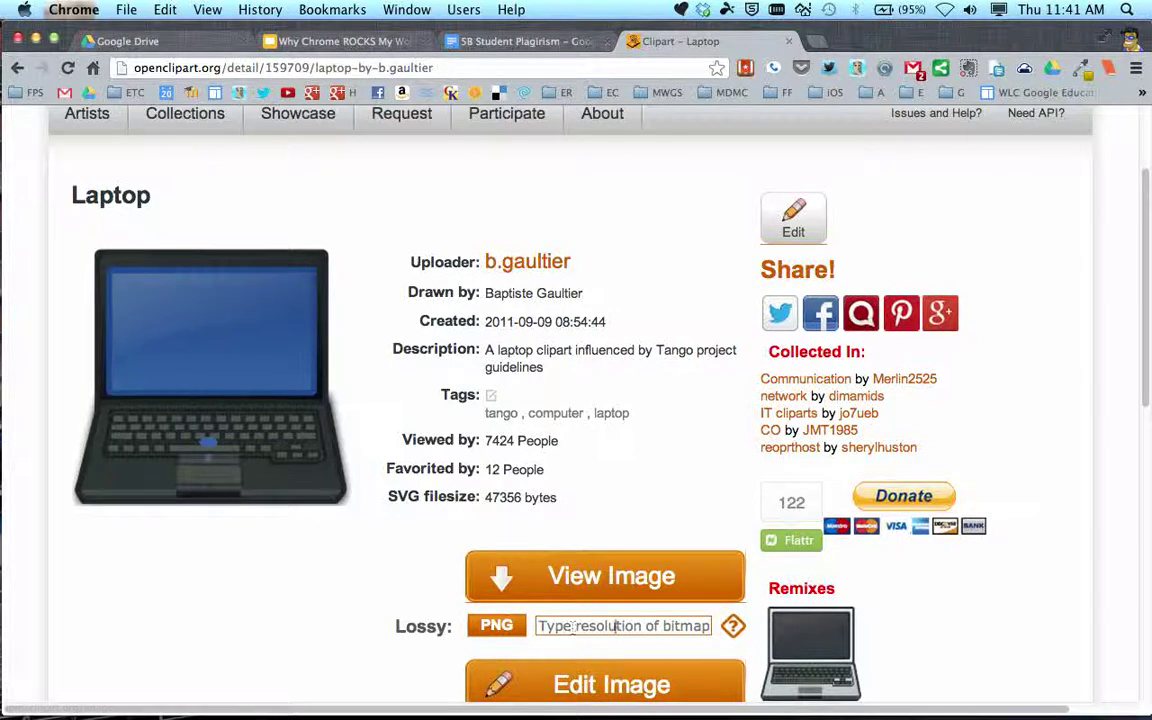
Drag the laptop clip art onto slide 1, move it above the title, and enlarge it
left_click_drag(218, 318, 714, 366)
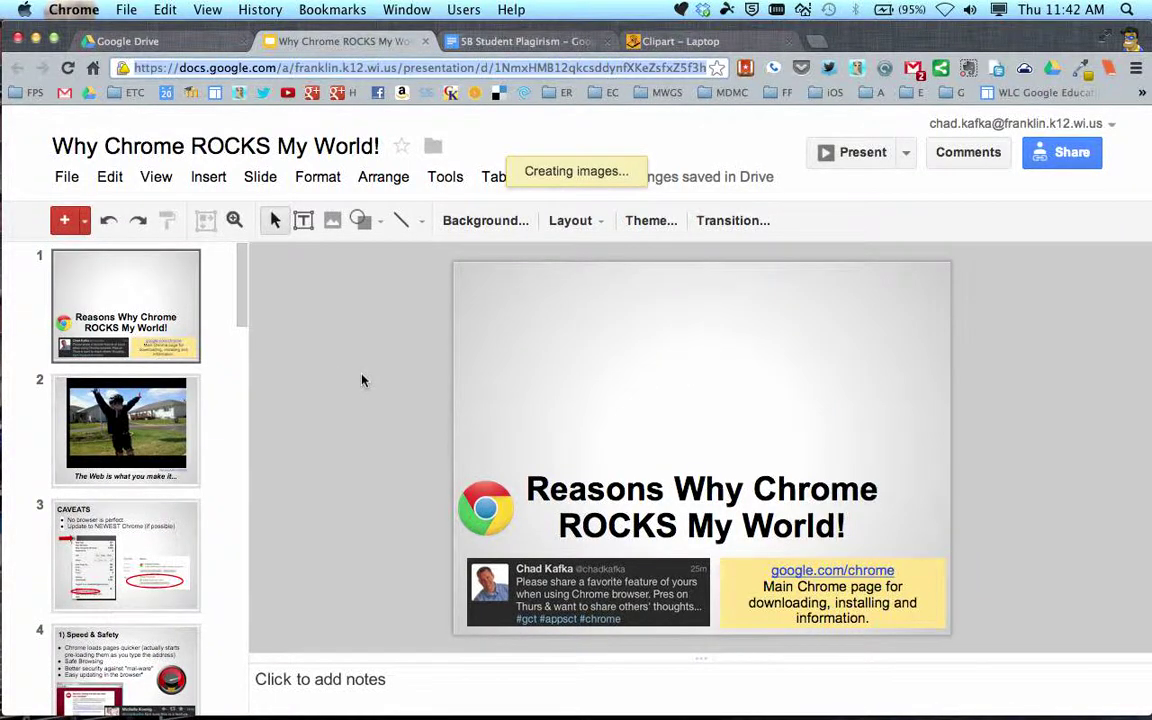
left_click_drag(818, 424, 658, 339)
left_click_drag(681, 404, 741, 463)
Place the Chrome logo on the laptop screen, sending the laptop to back
left_click_drag(686, 399, 732, 401)
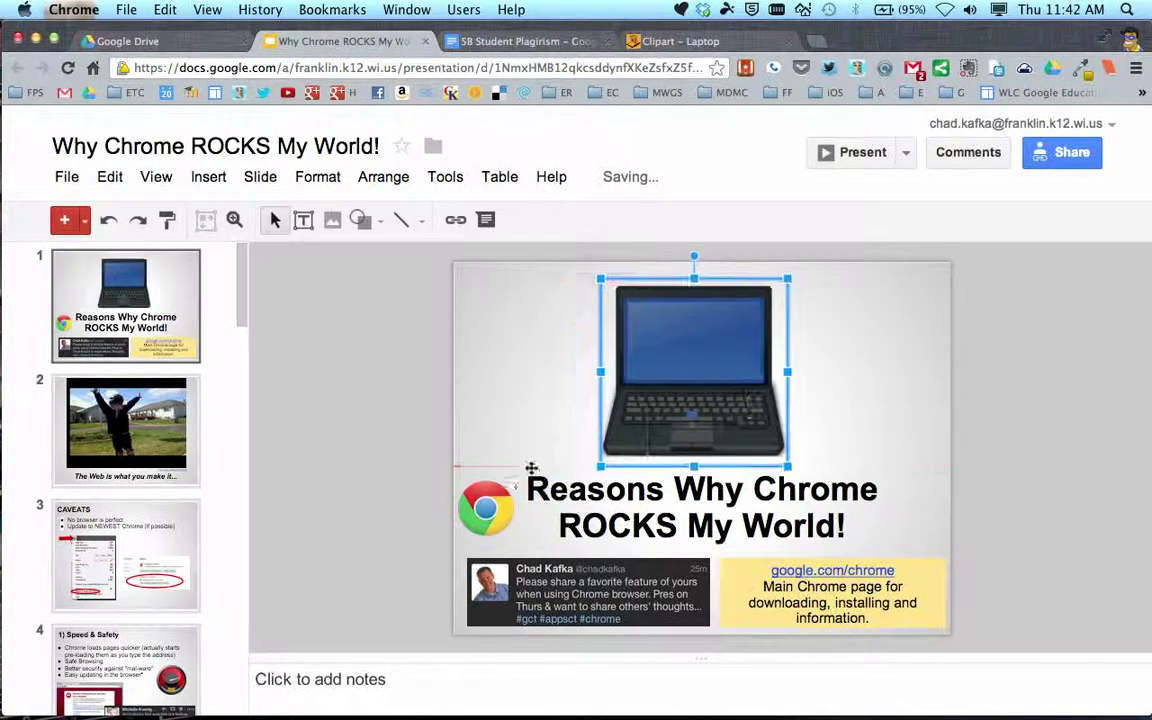
left_click(485, 505)
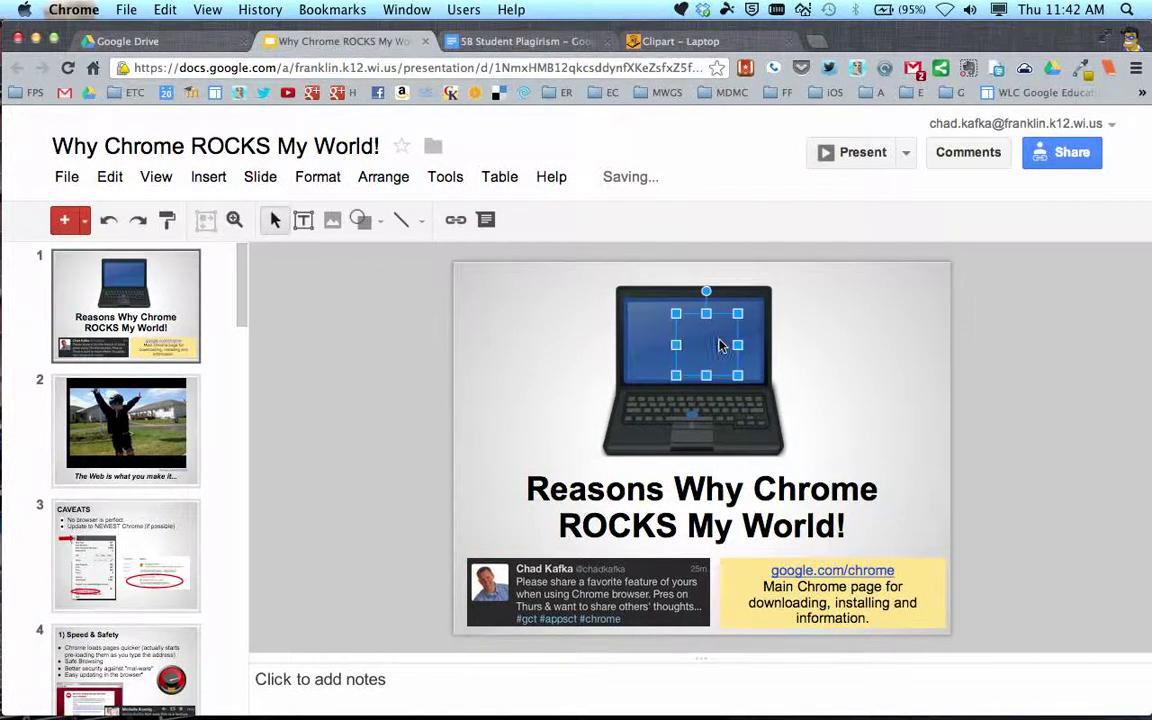
left_click(638, 337)
right_click(640, 344)
mouse_move(702, 466)
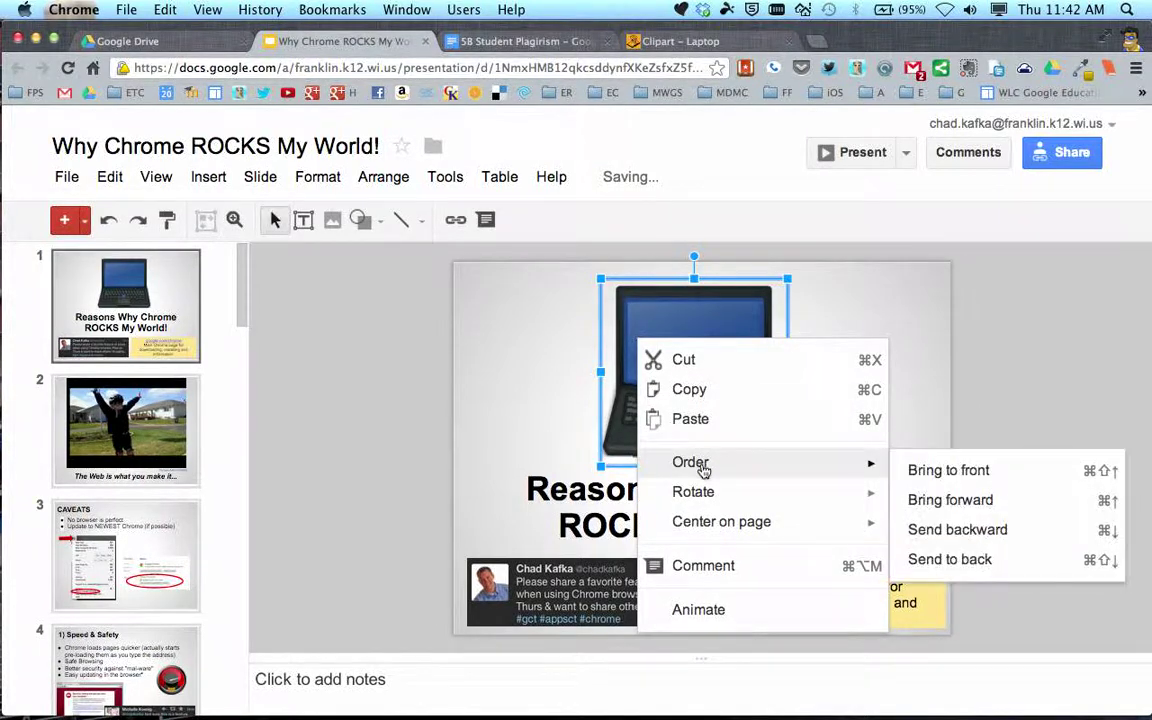
left_click(929, 558)
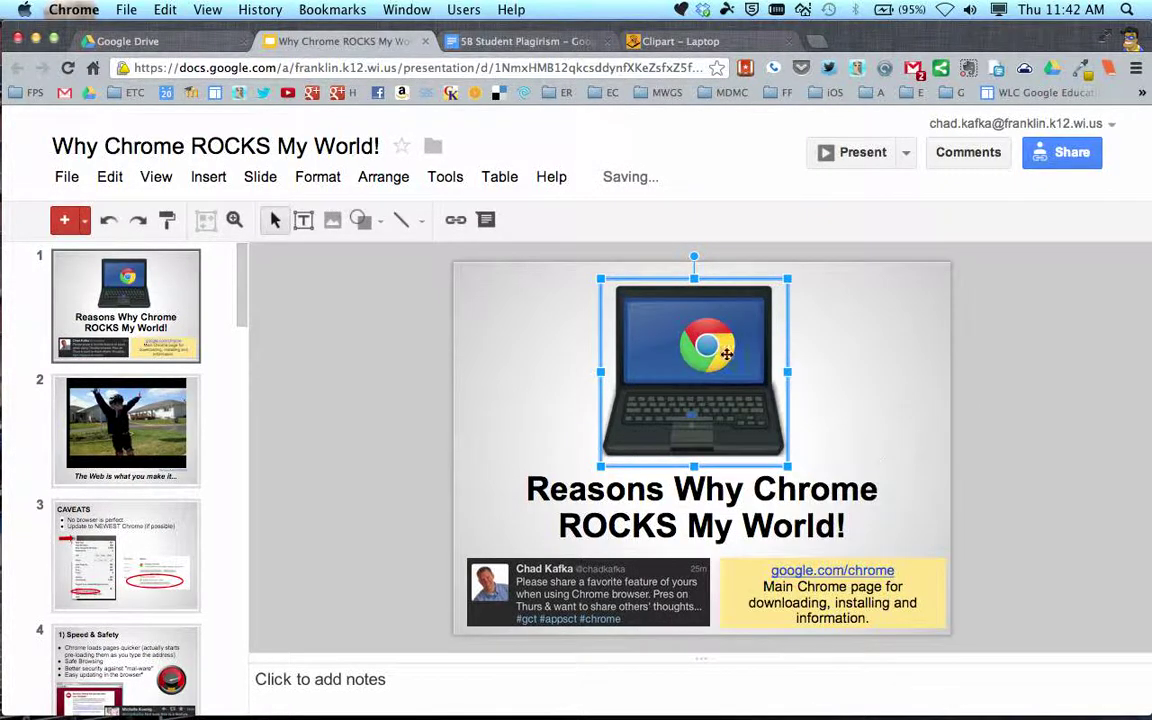
left_click_drag(690, 337, 682, 333)
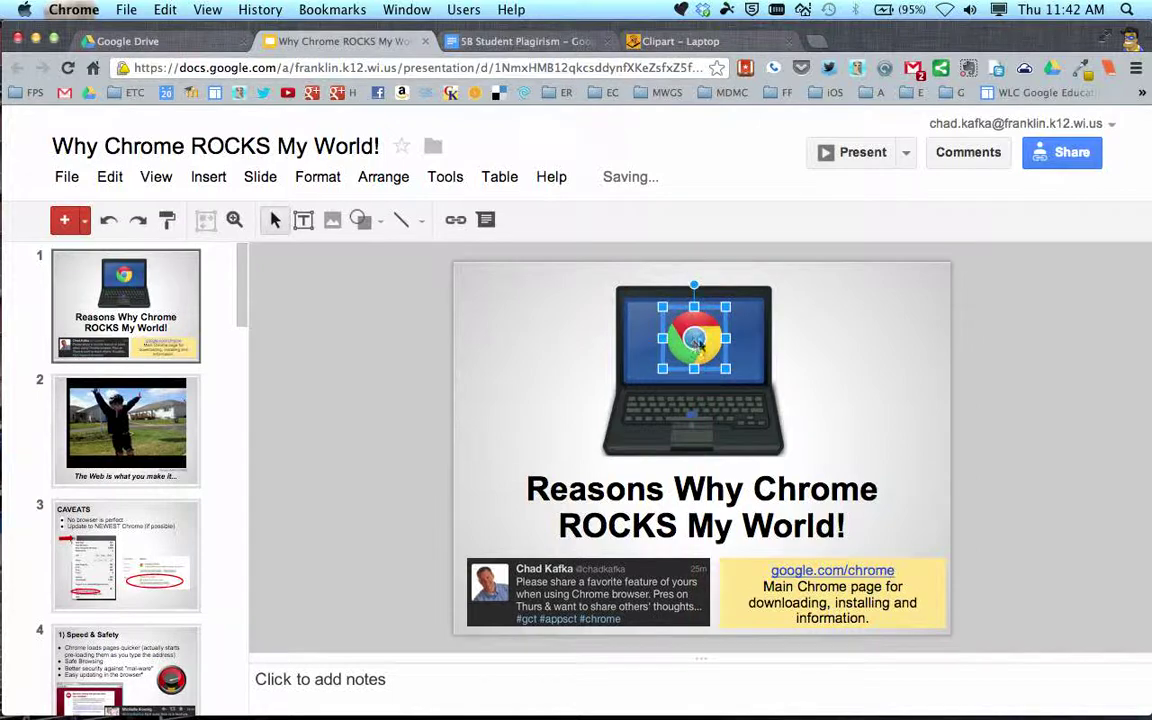
left_click(872, 357)
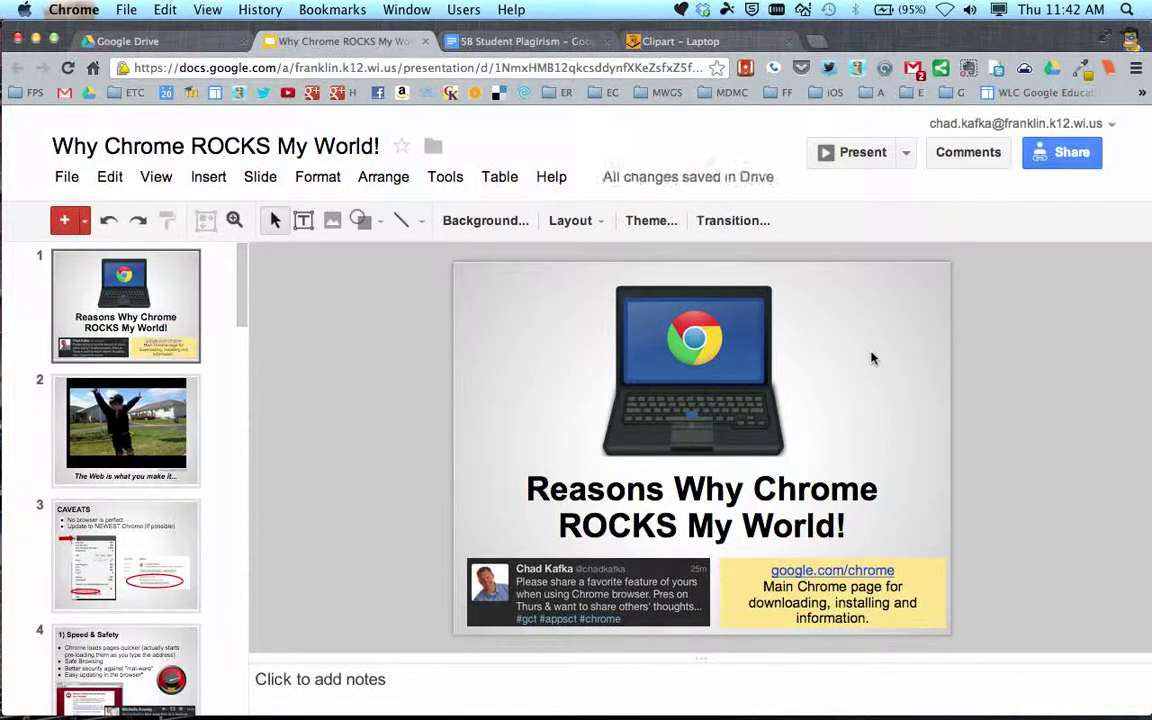
Drag the laptop clip art onto the desktop, saving it as computer-laptop.jpeg
left_click(678, 41)
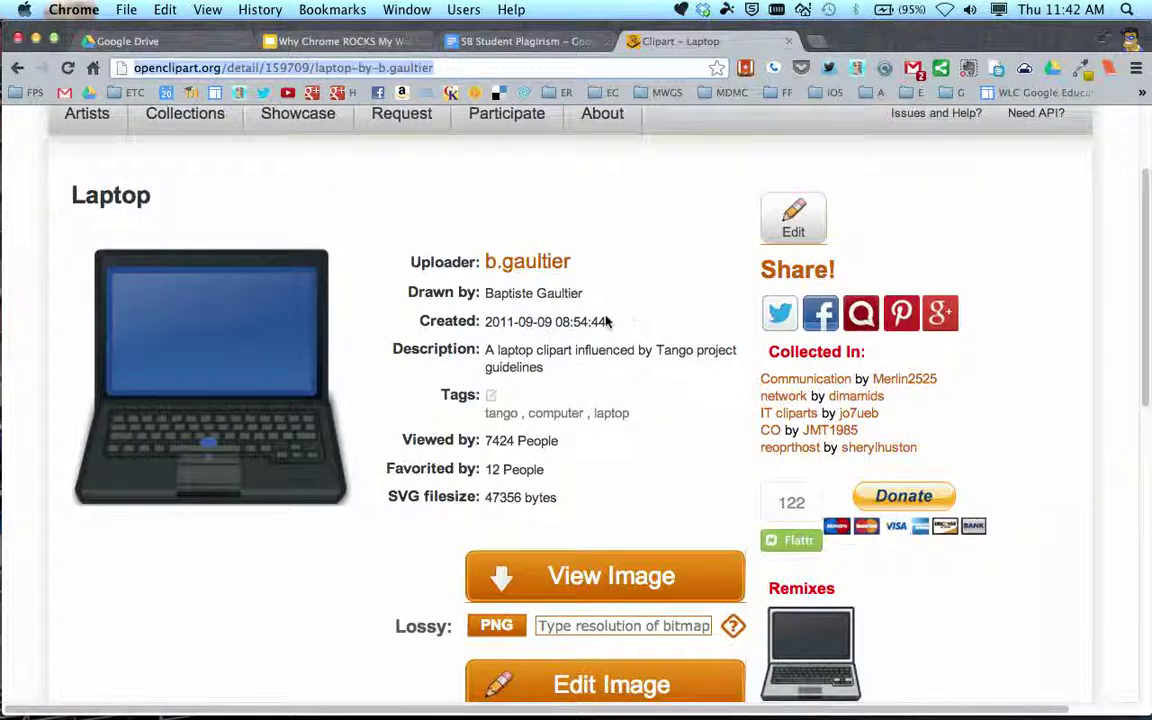
scroll(565, 250, "up", 3)
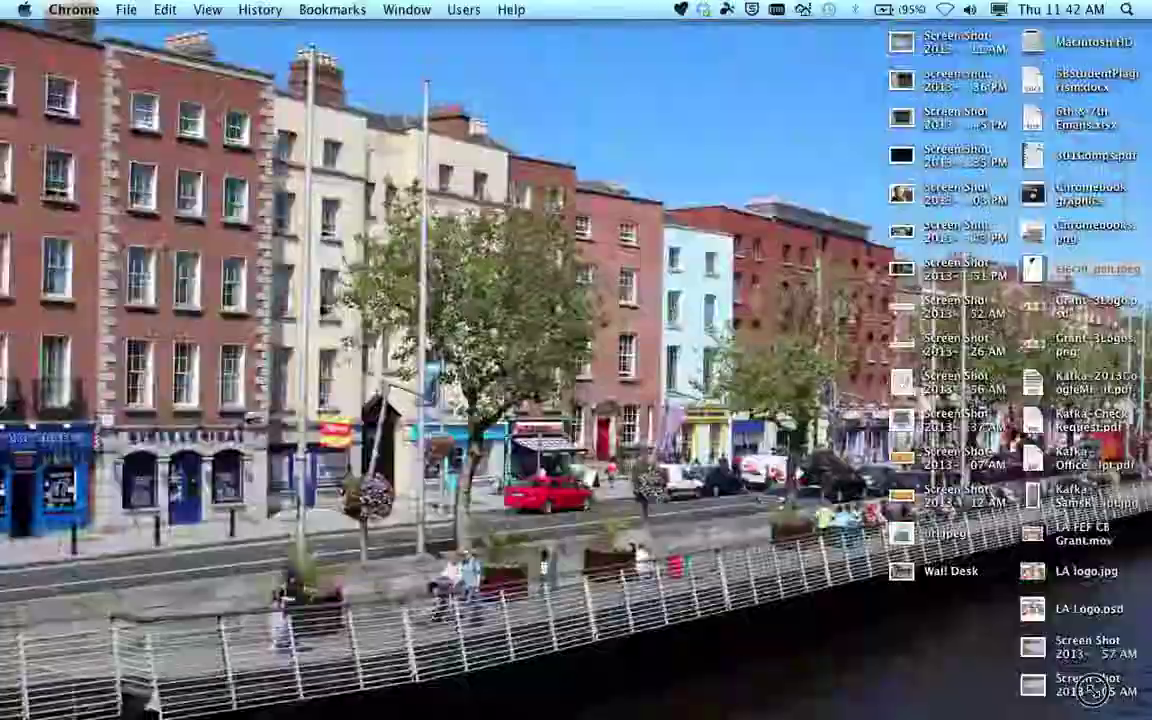
mouse_move(1150, 716)
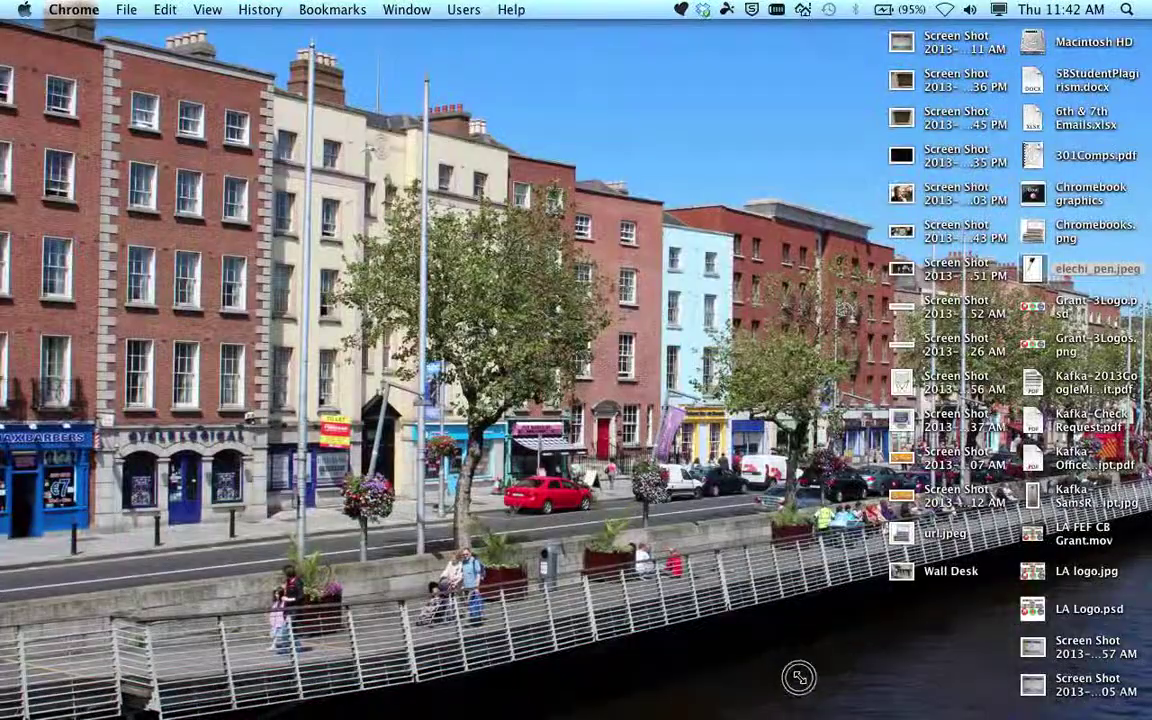
left_click(799, 678)
left_click_drag(219, 470, 845, 556)
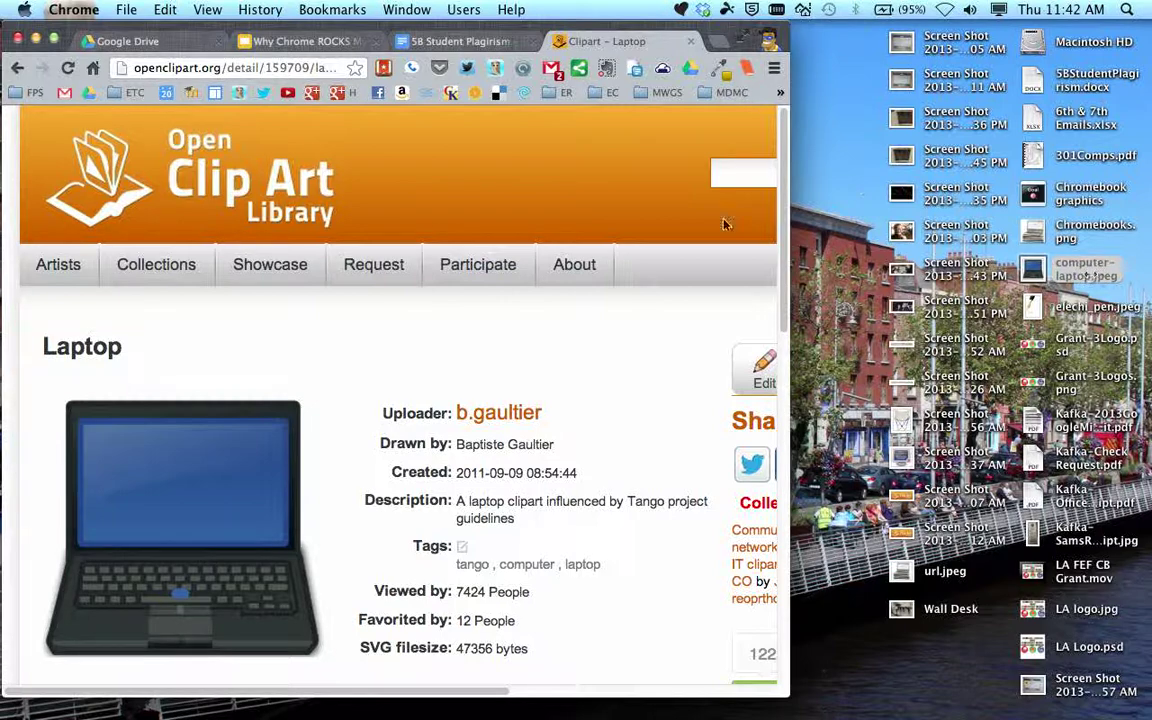
left_click_drag(500, 22, 658, 22)
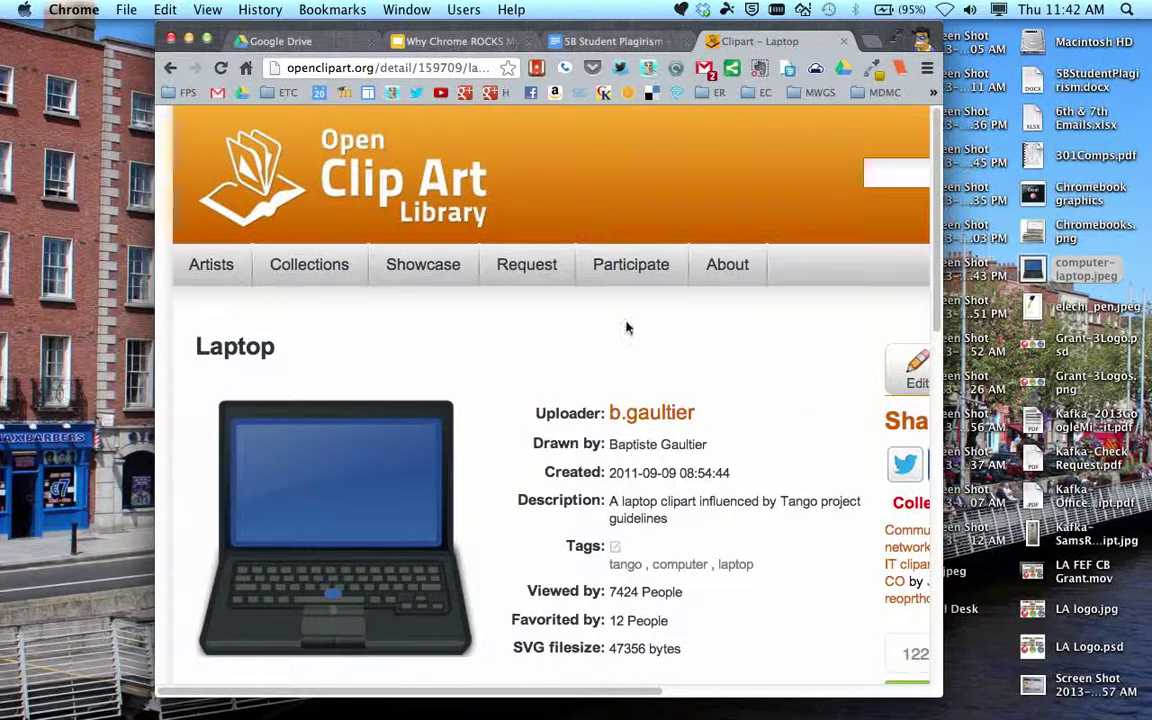